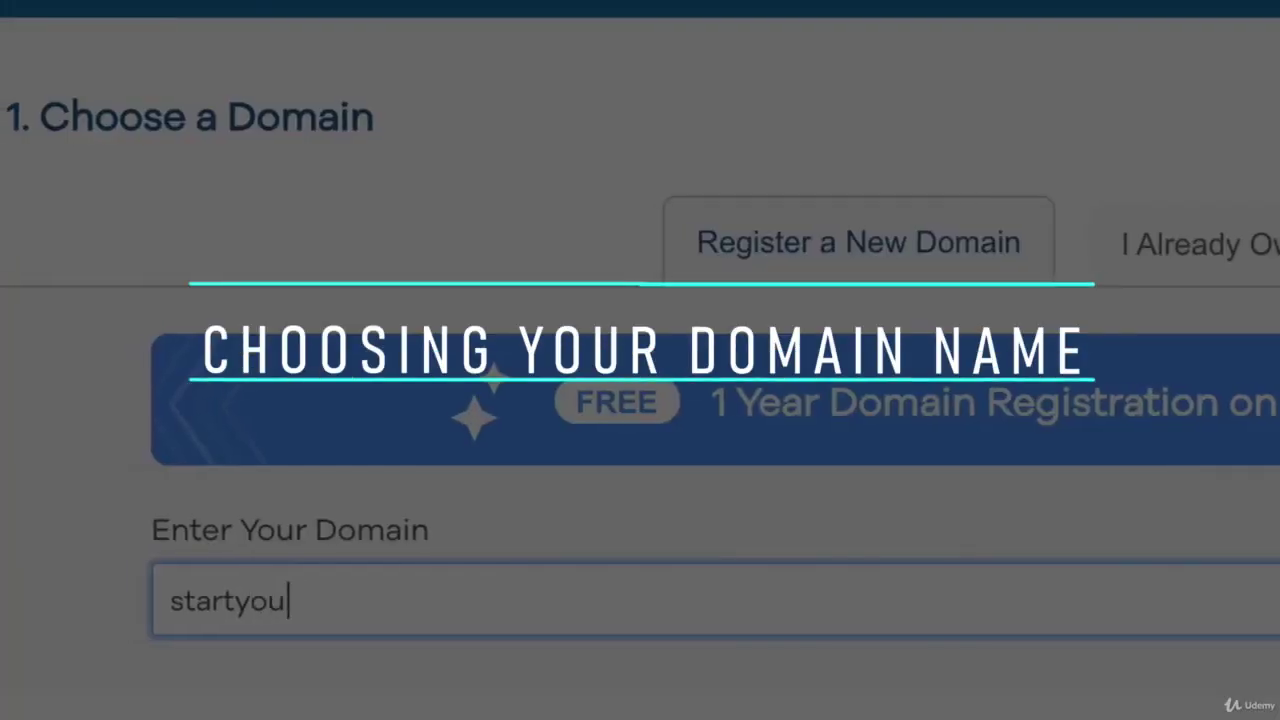
- Enter 'rawesomesite' as the new domain name in the Choose a Domain field
type("rawe")
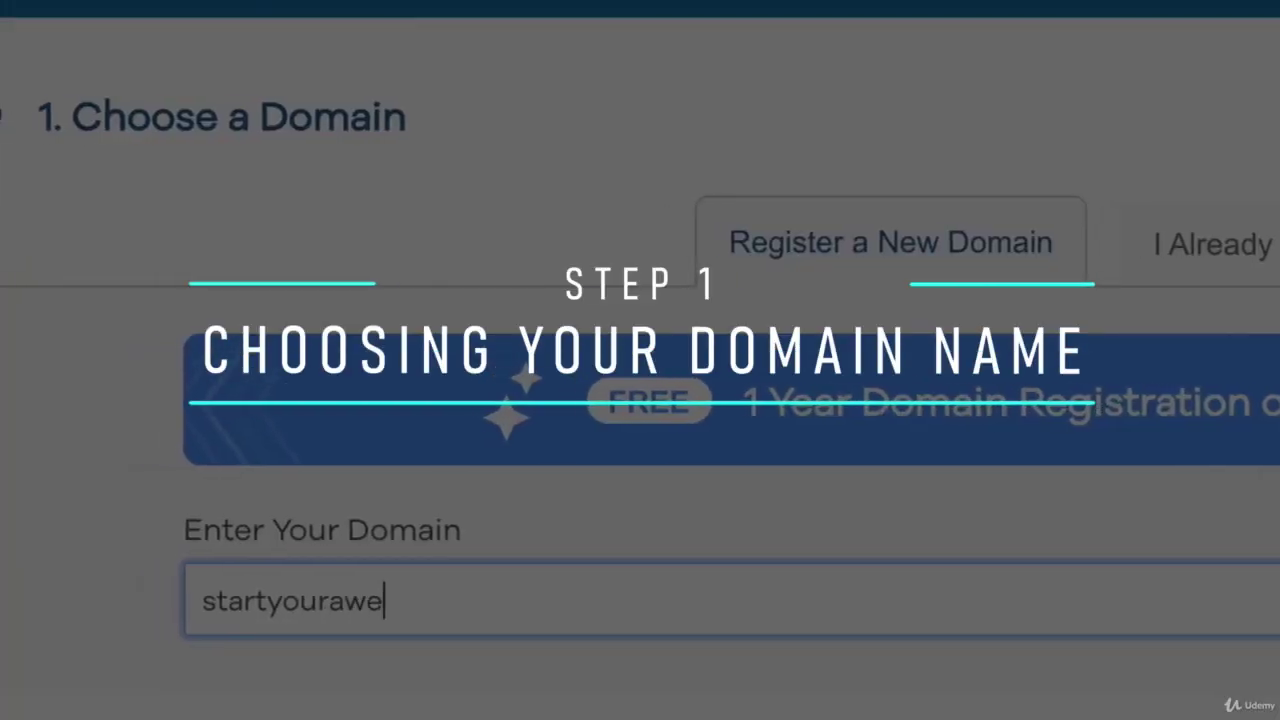
type("somesite")
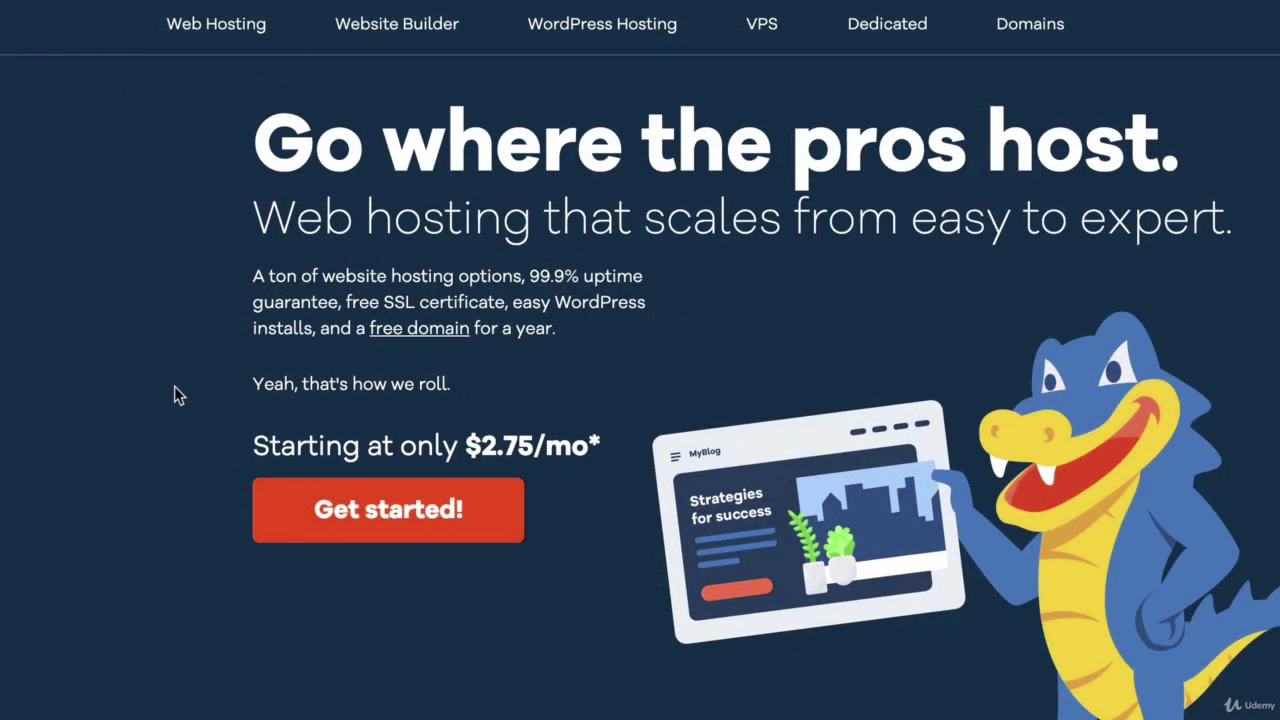
- Start a new HostGator hosting order with Get started!
left_click(364, 512)
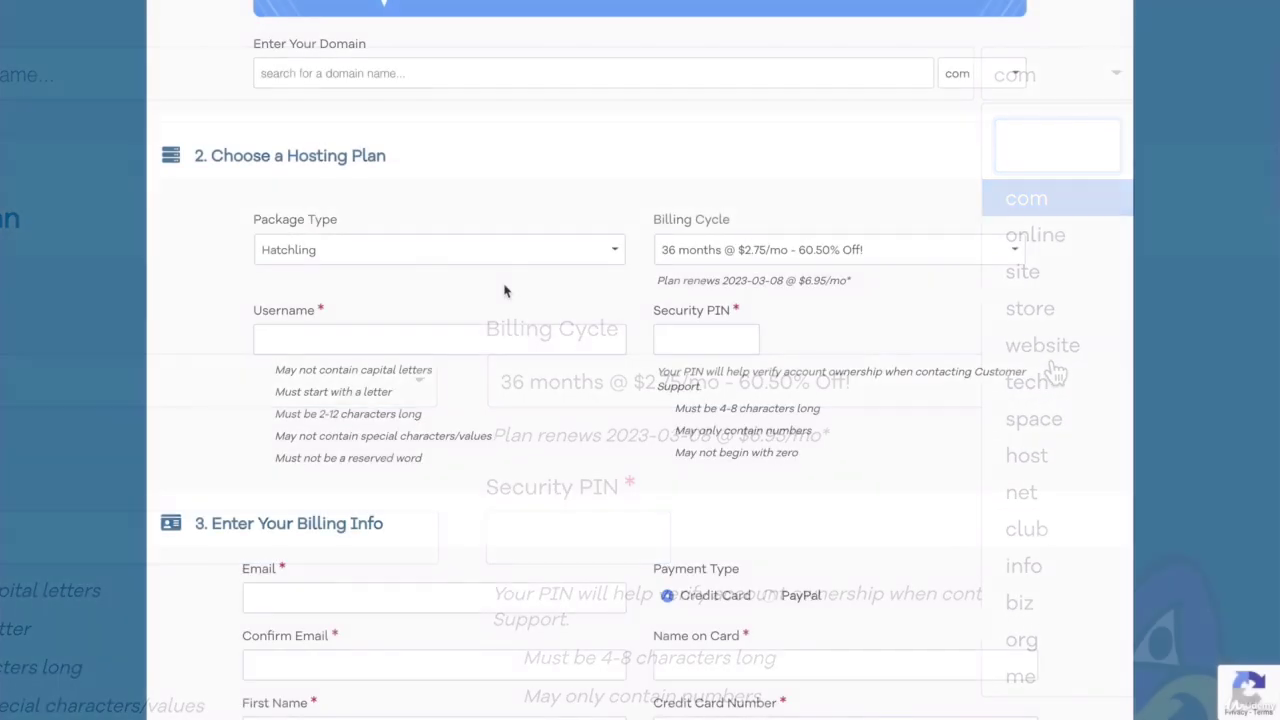
- Keep the .com ending and set billing to 12 months at $5.95/mo
left_click(227, 452)
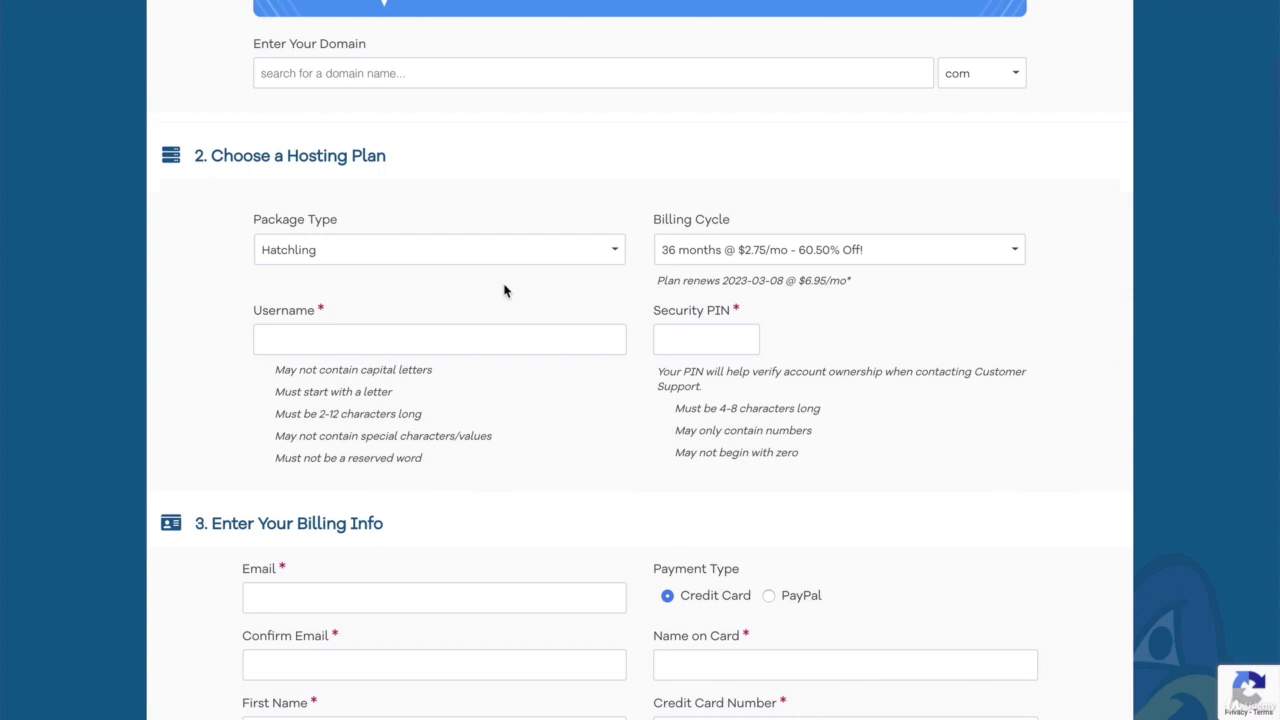
left_click(722, 257)
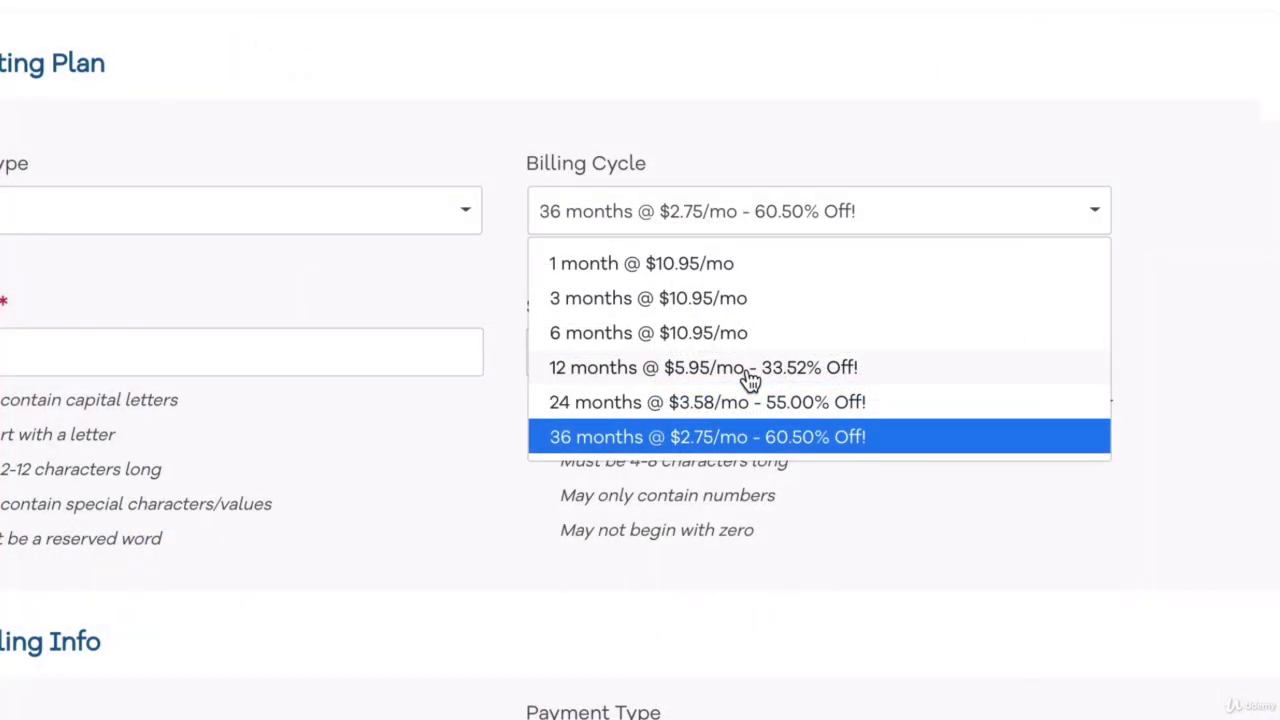
left_click(796, 356)
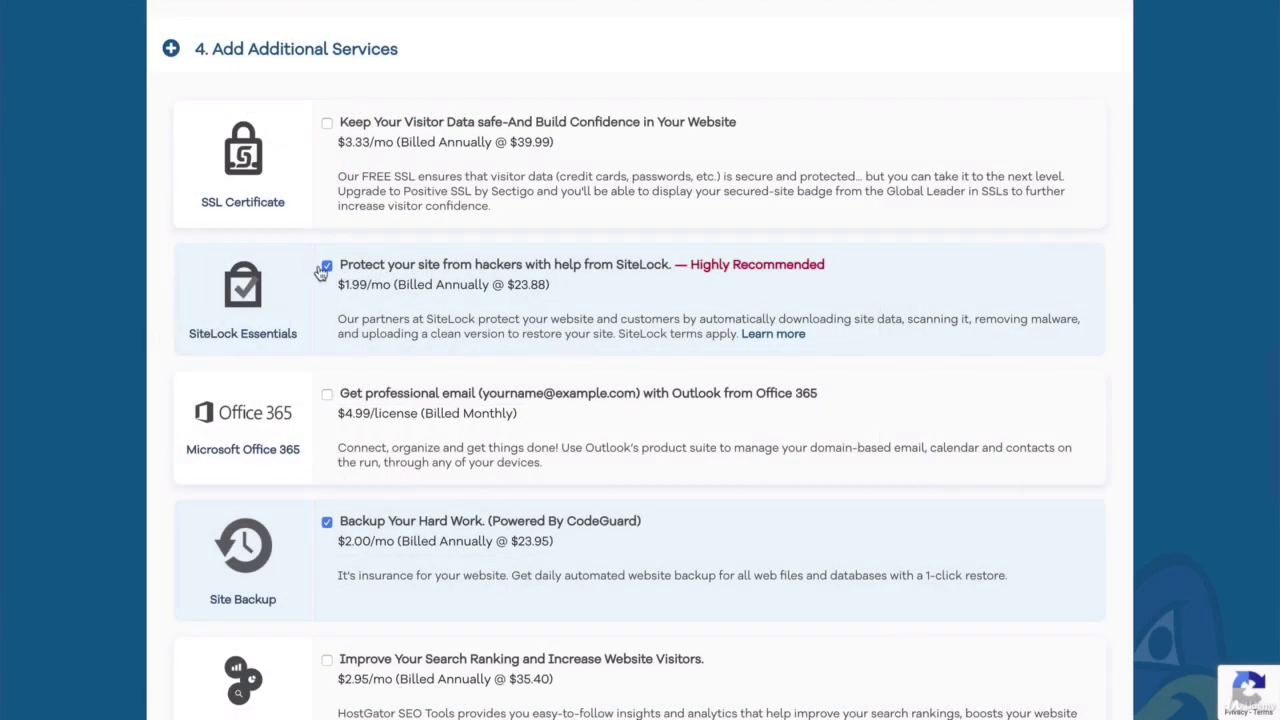
- Remove the SiteLock and Site Backup add-ons from the order
left_click(326, 267)
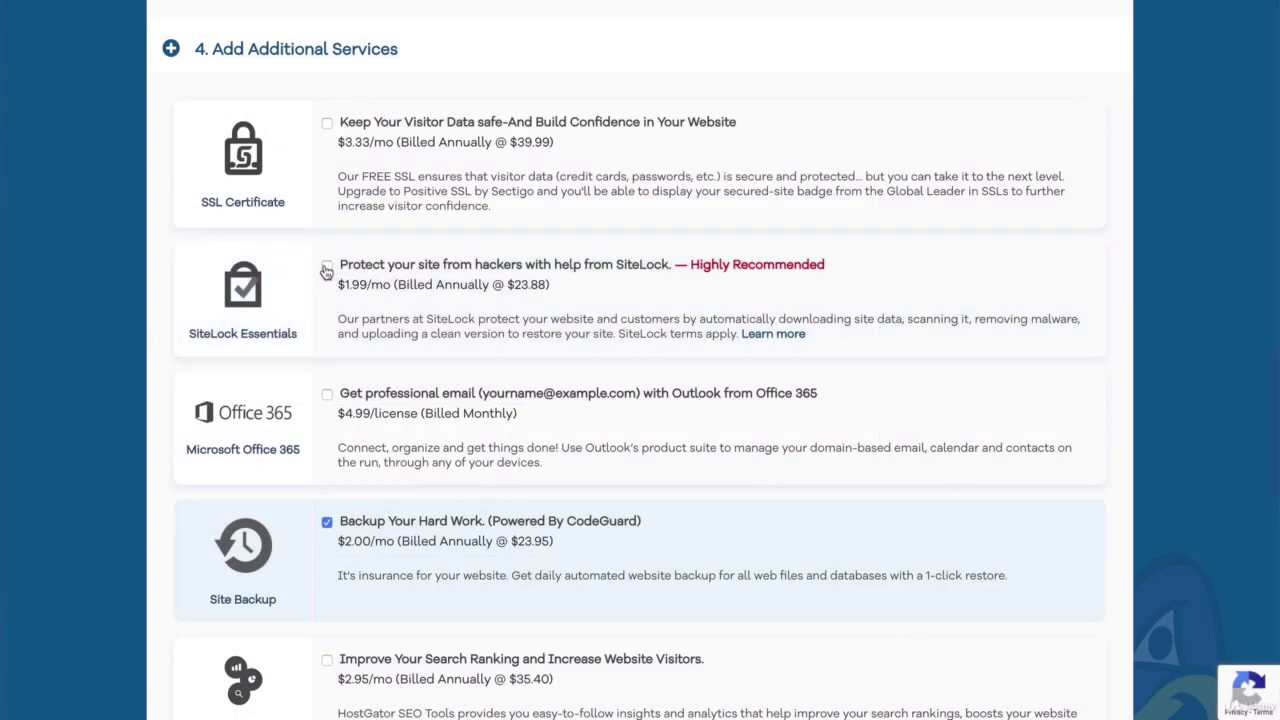
scroll(322, 280, "down", 2)
left_click(327, 331)
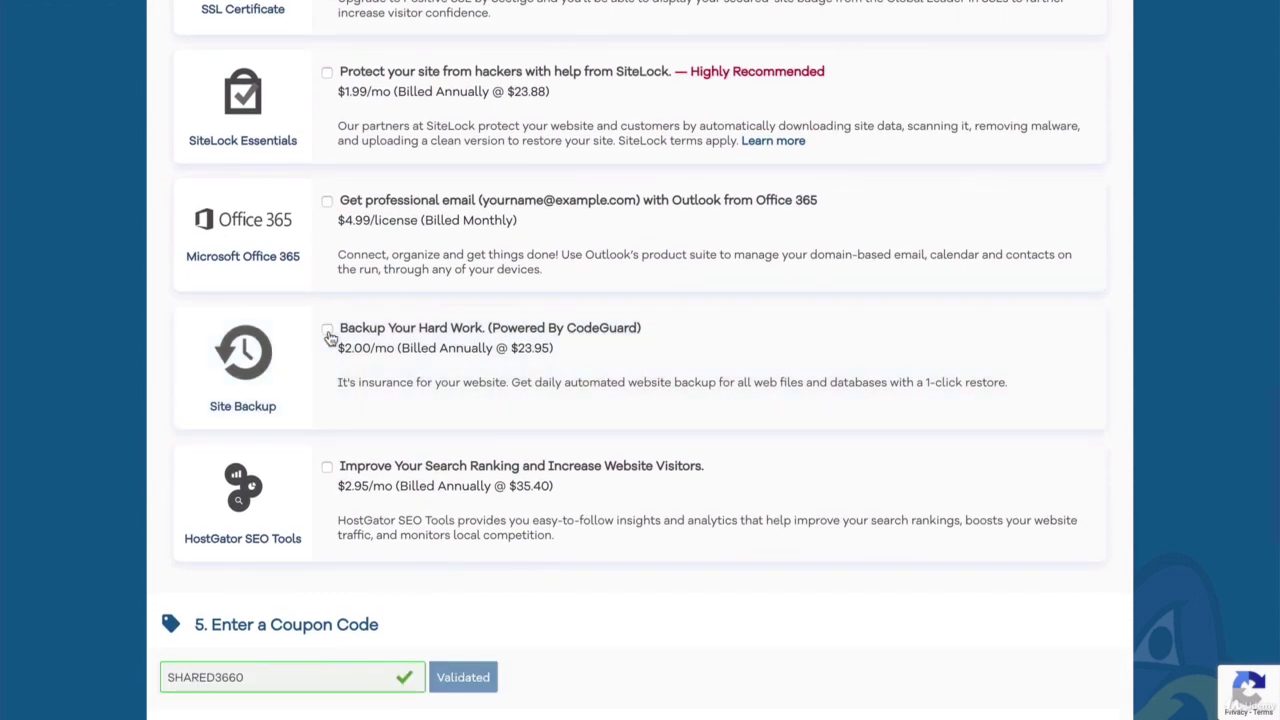
- Apply the WORDPRESSHERO coupon code, bringing the amount due to $45.79
scroll(331, 338, "down", 3)
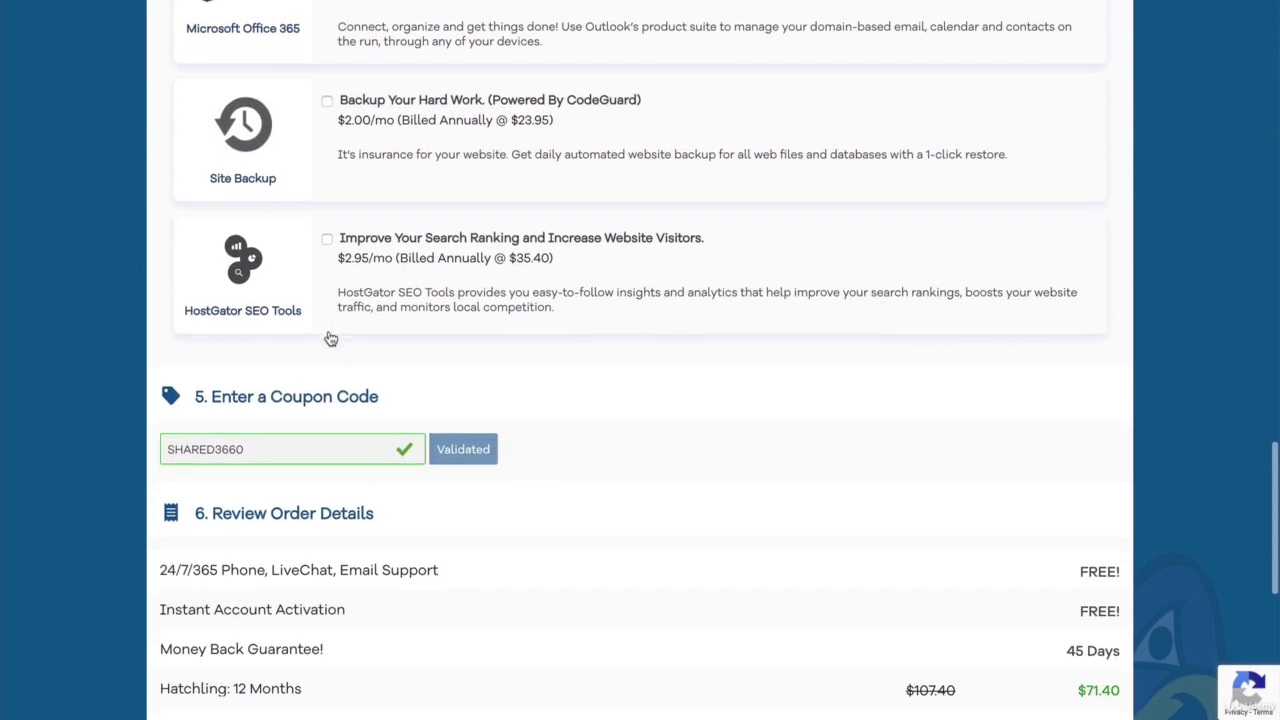
scroll(329, 337, "down", 1)
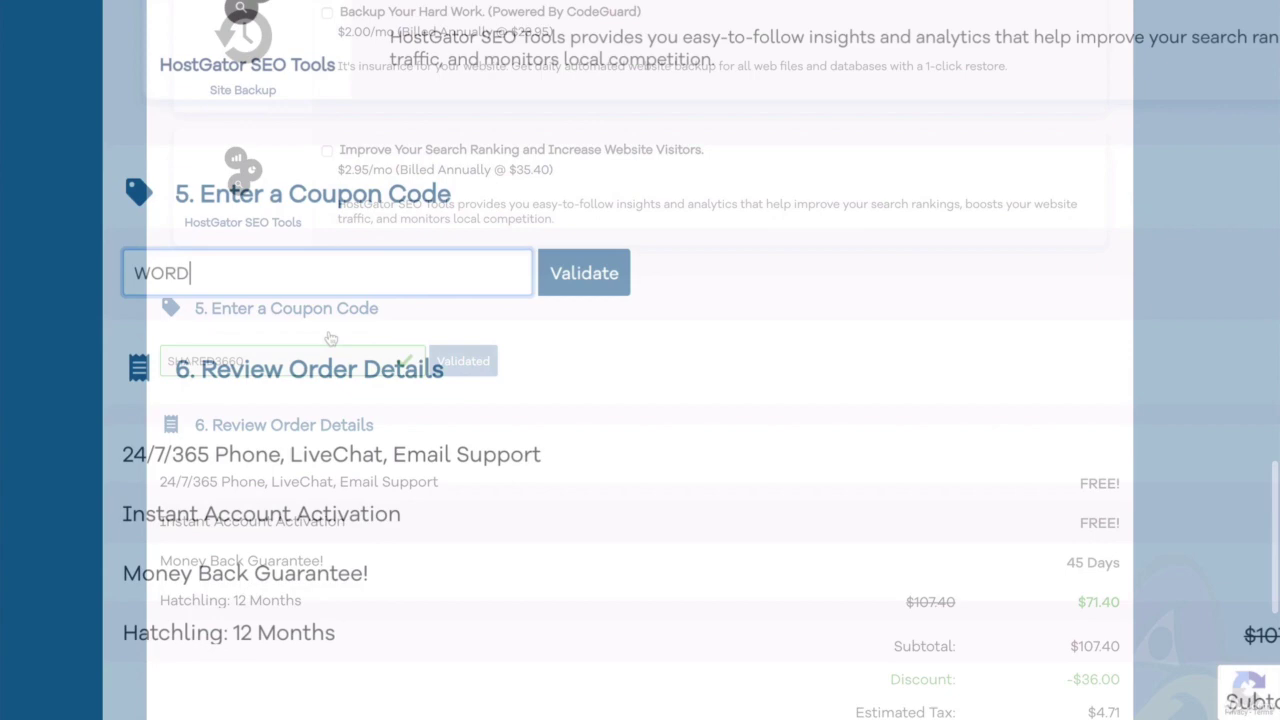
type("PRESSHERO")
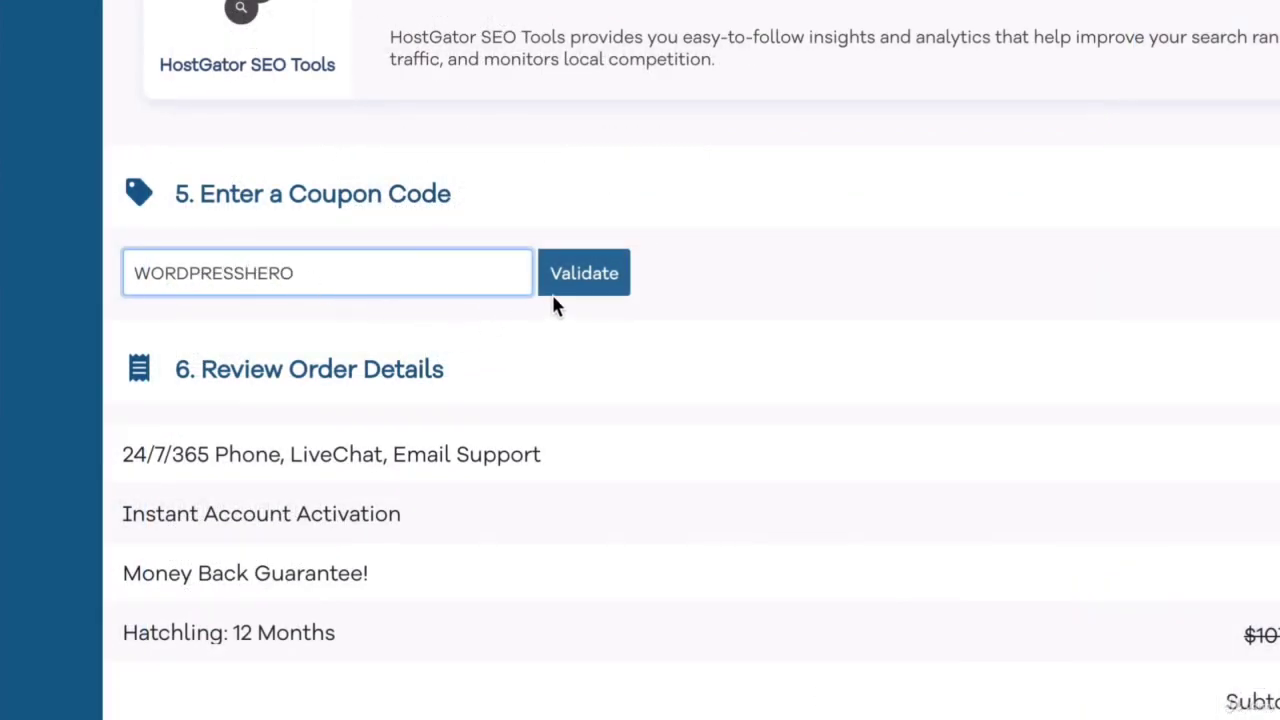
left_click(588, 290)
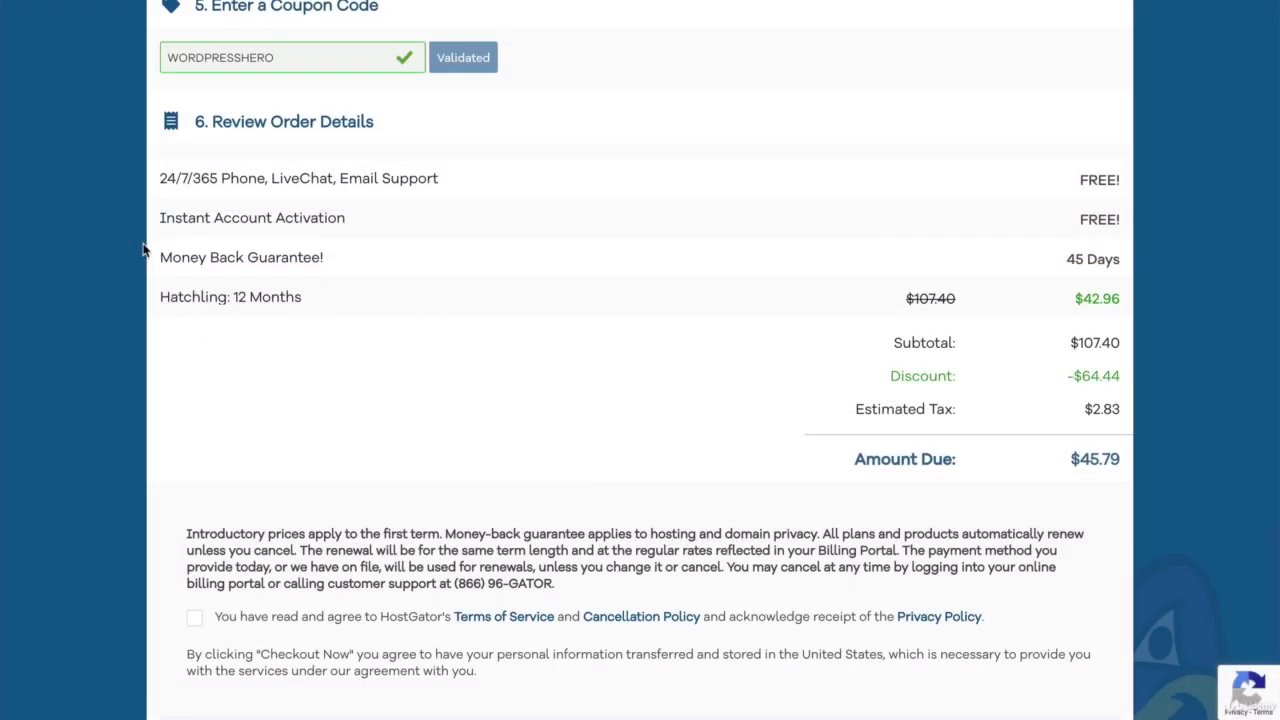
- Agree to the HostGator Terms of Service at checkout
scroll(143, 251, "down", 3)
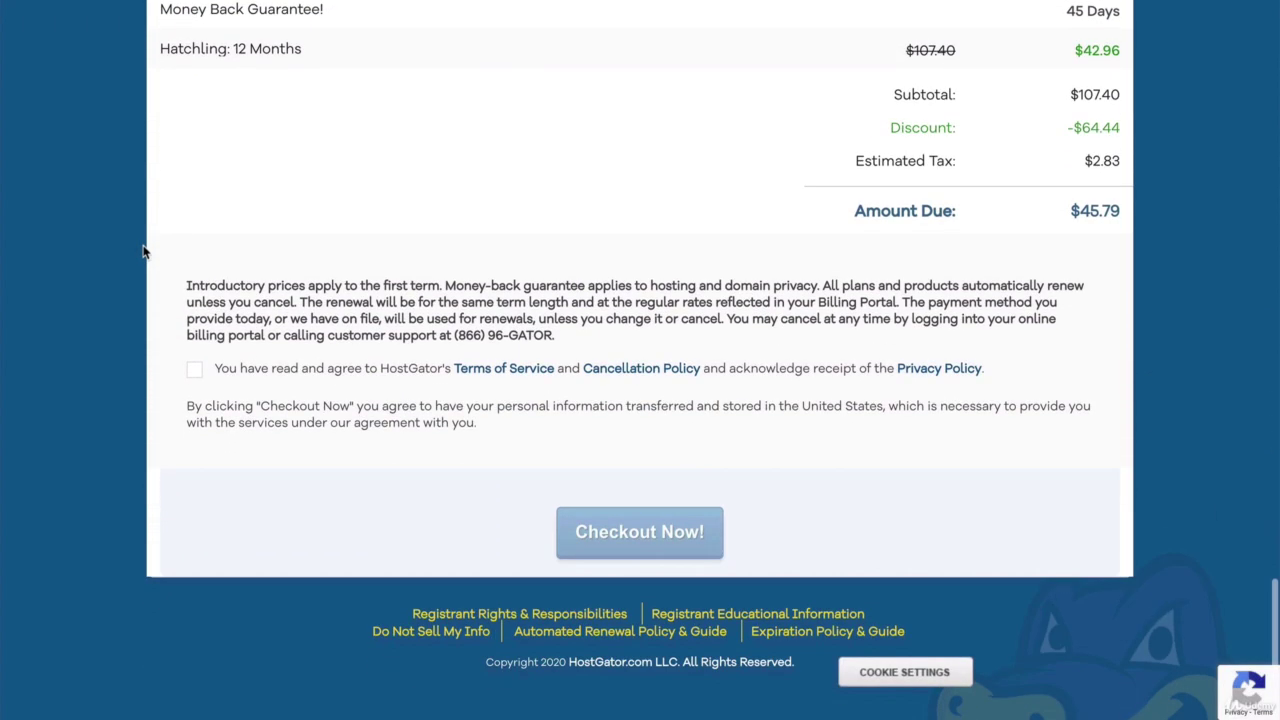
left_click(194, 370)
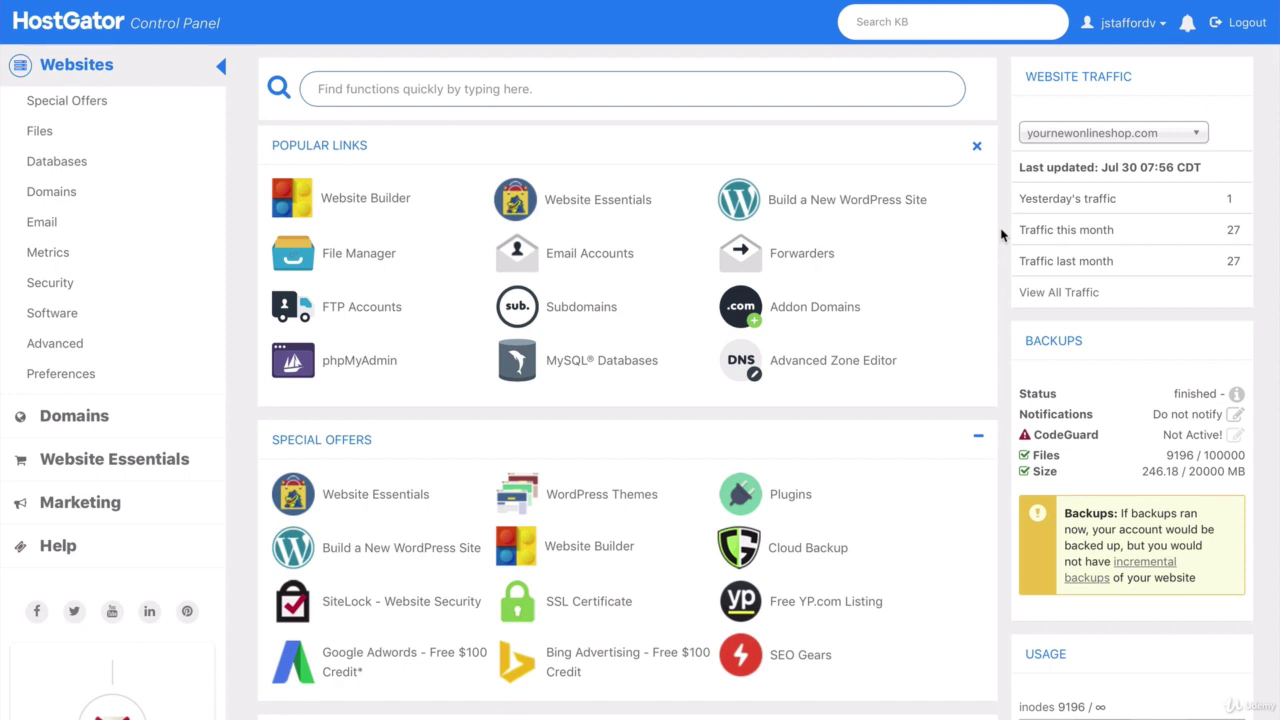
- Open PHP Selector from the Control Panel's Software section
scroll(1001, 235, "down", 3)
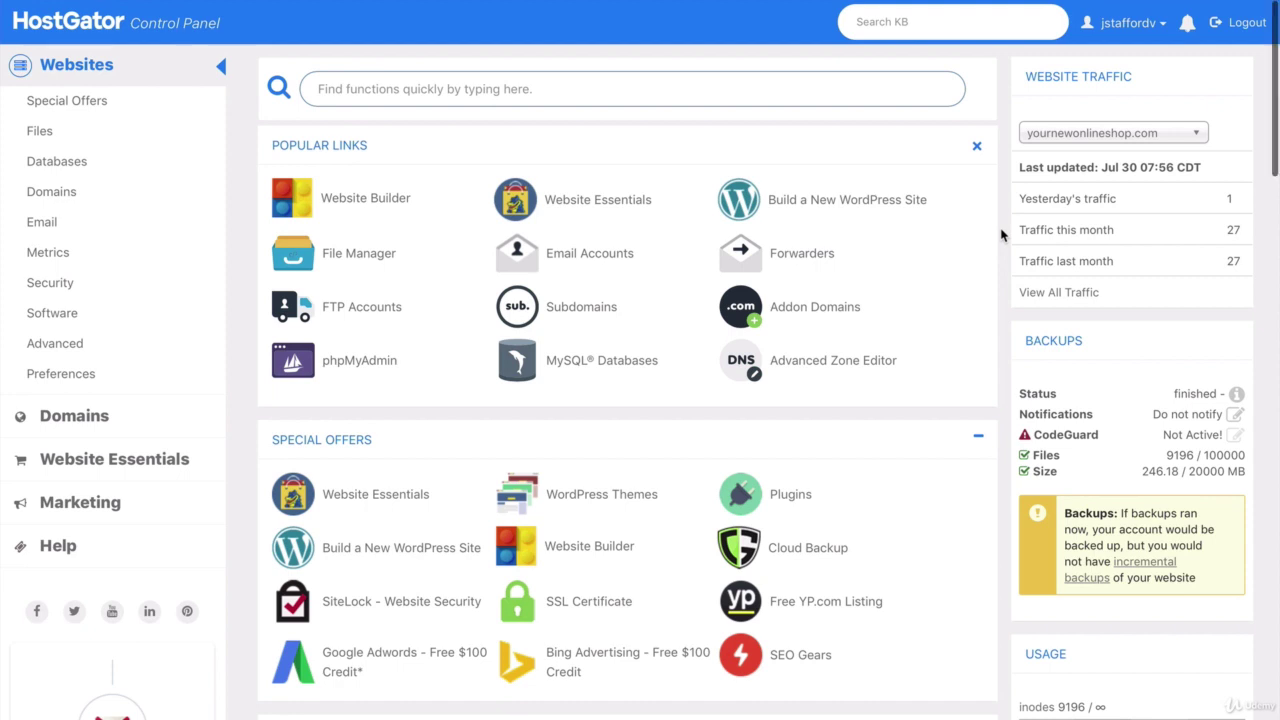
scroll(1001, 235, "down", 10)
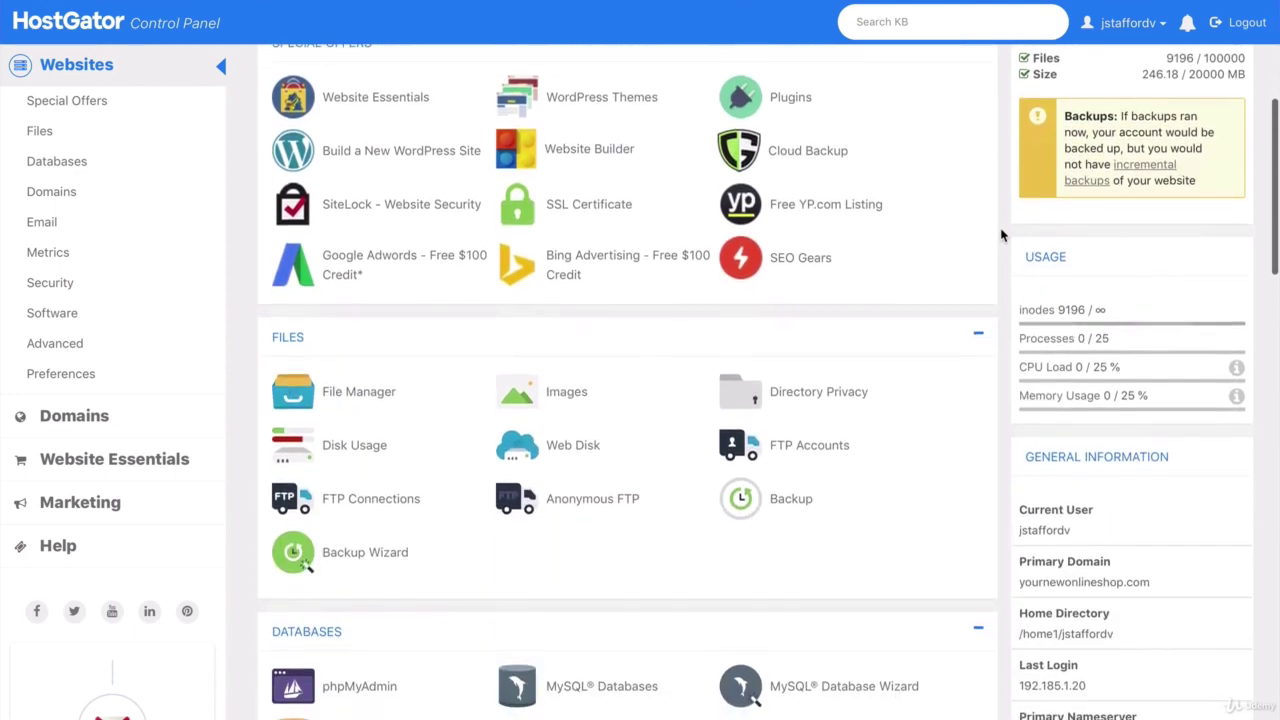
scroll(1001, 235, "down", 15)
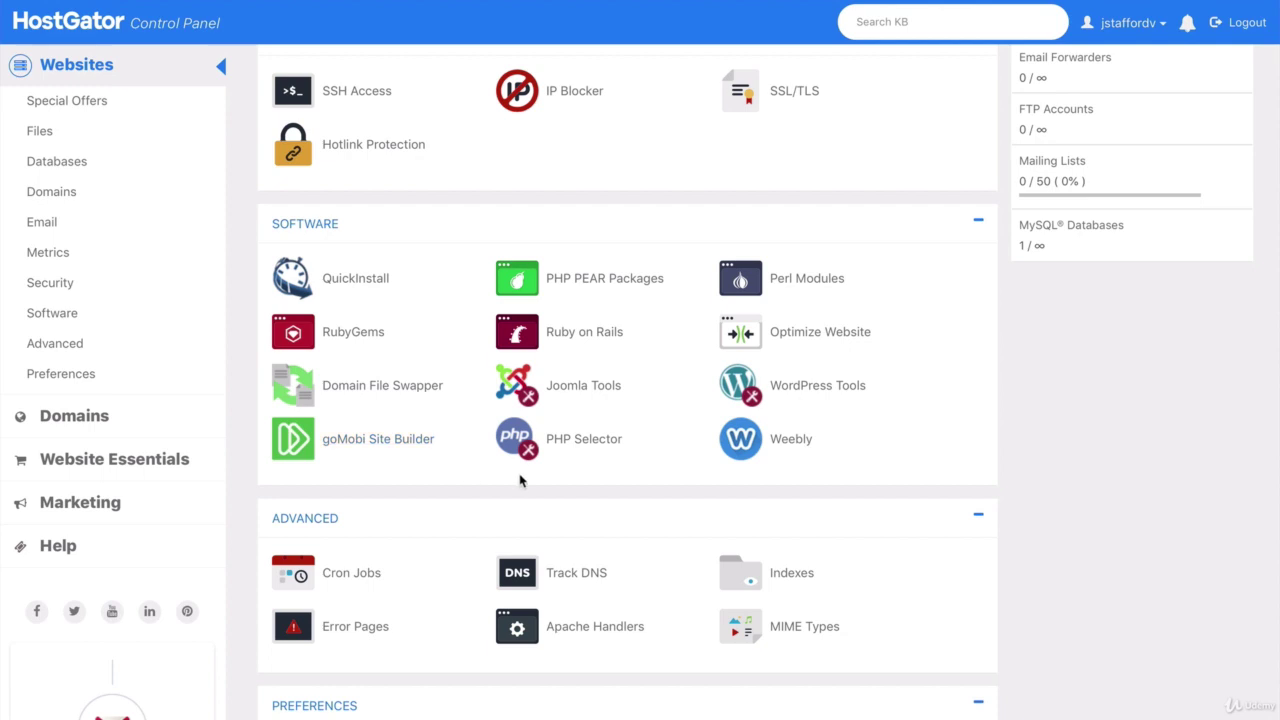
left_click(568, 453)
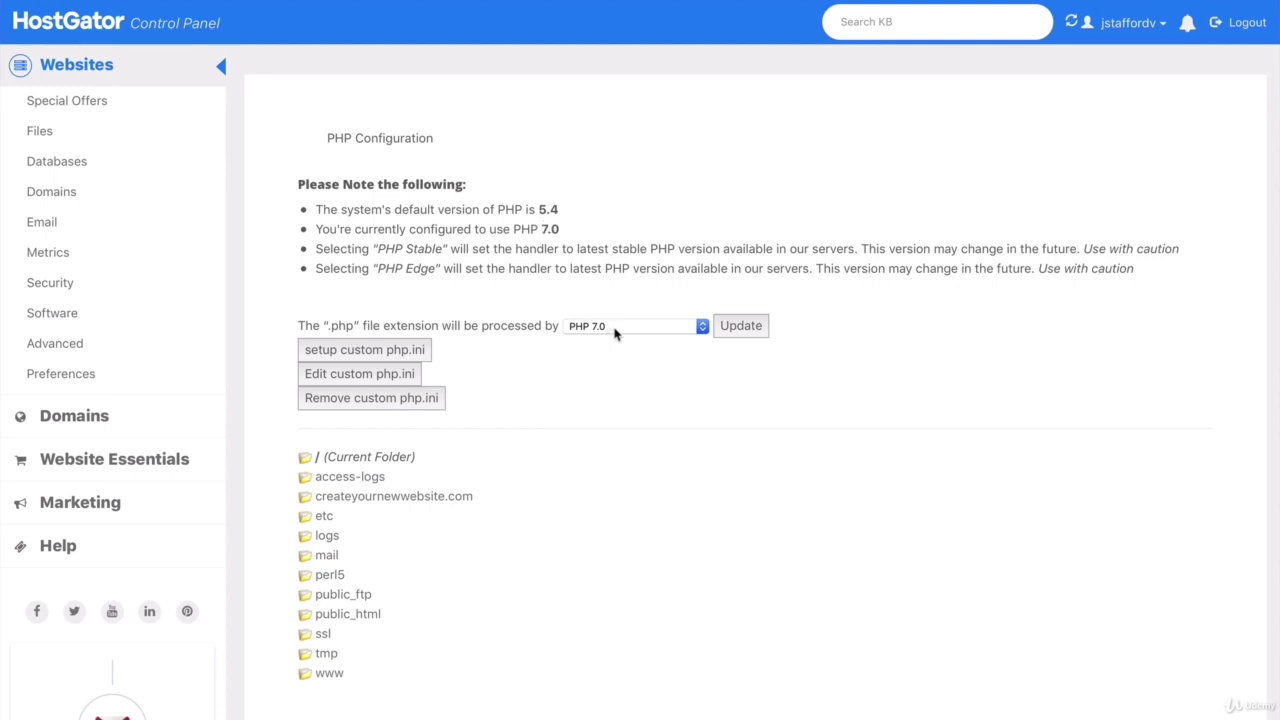
- Confirm PHP 7.0 remains the selected PHP version
left_click(615, 330)
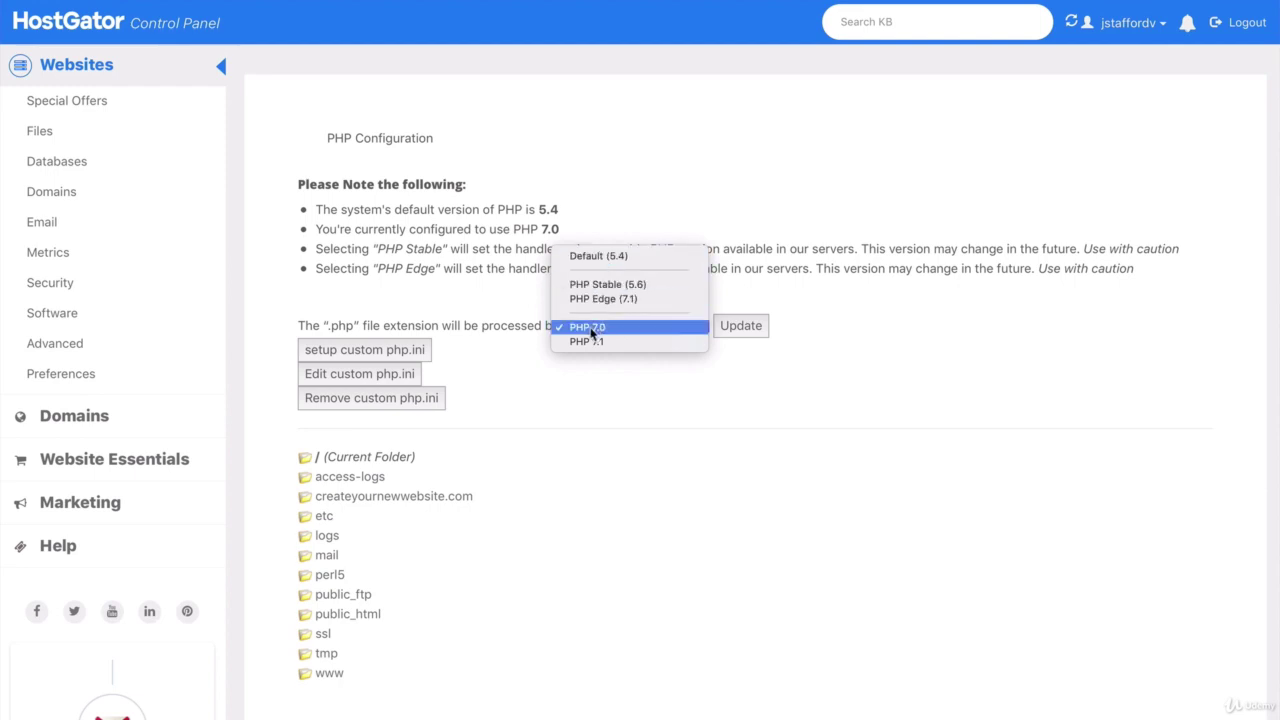
left_click(690, 380)
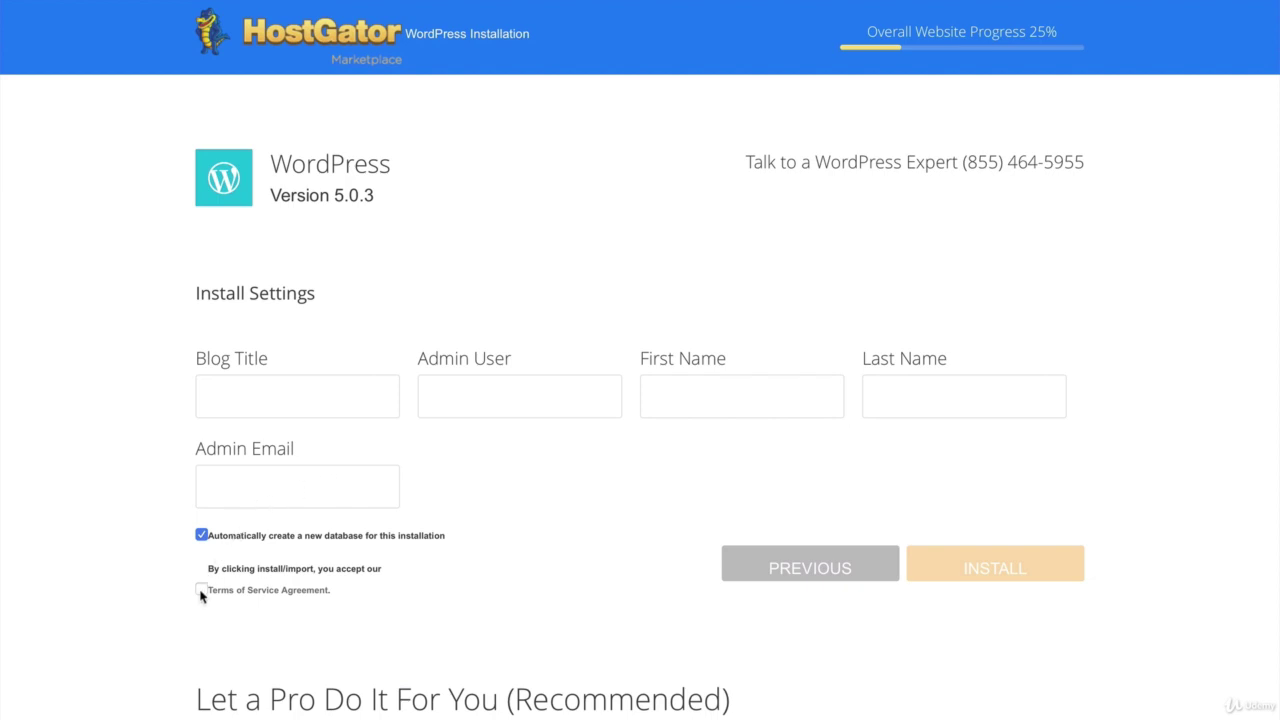
- Launch the WordPress installation with the filled-in install settings
left_click(958, 572)
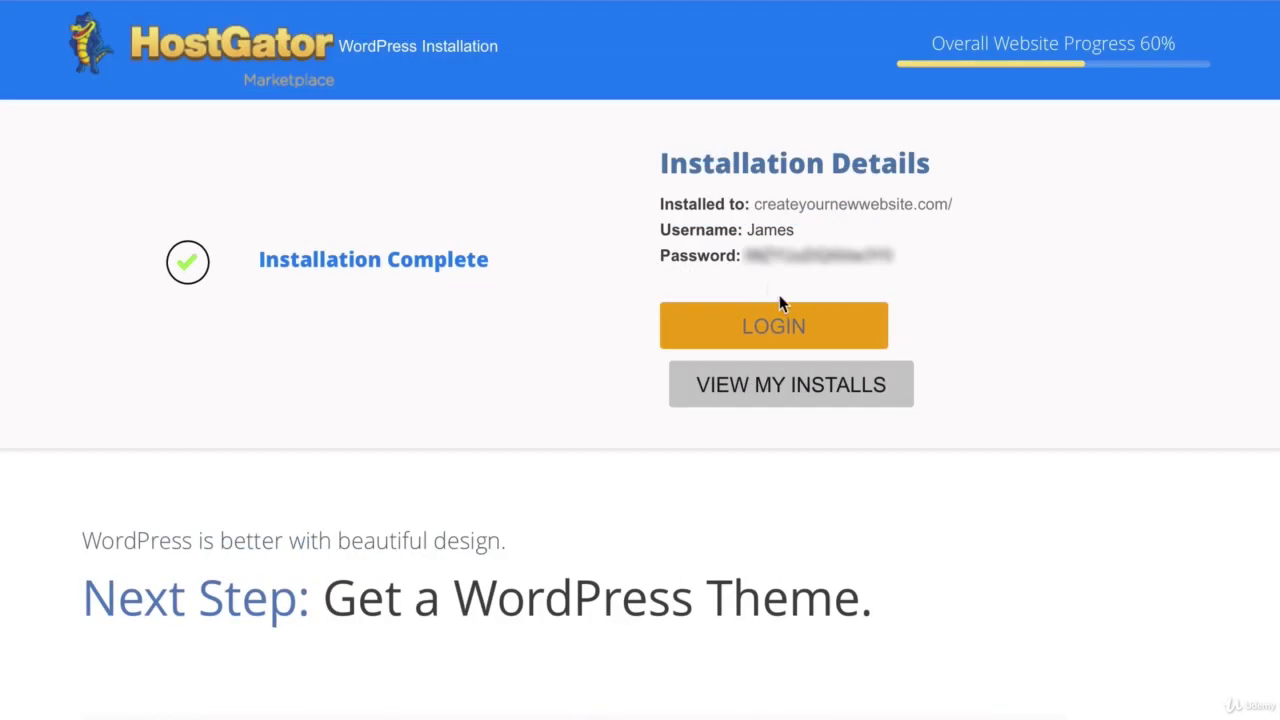
- Log in to the newly installed WordPress site from the completion screen
left_click(776, 330)
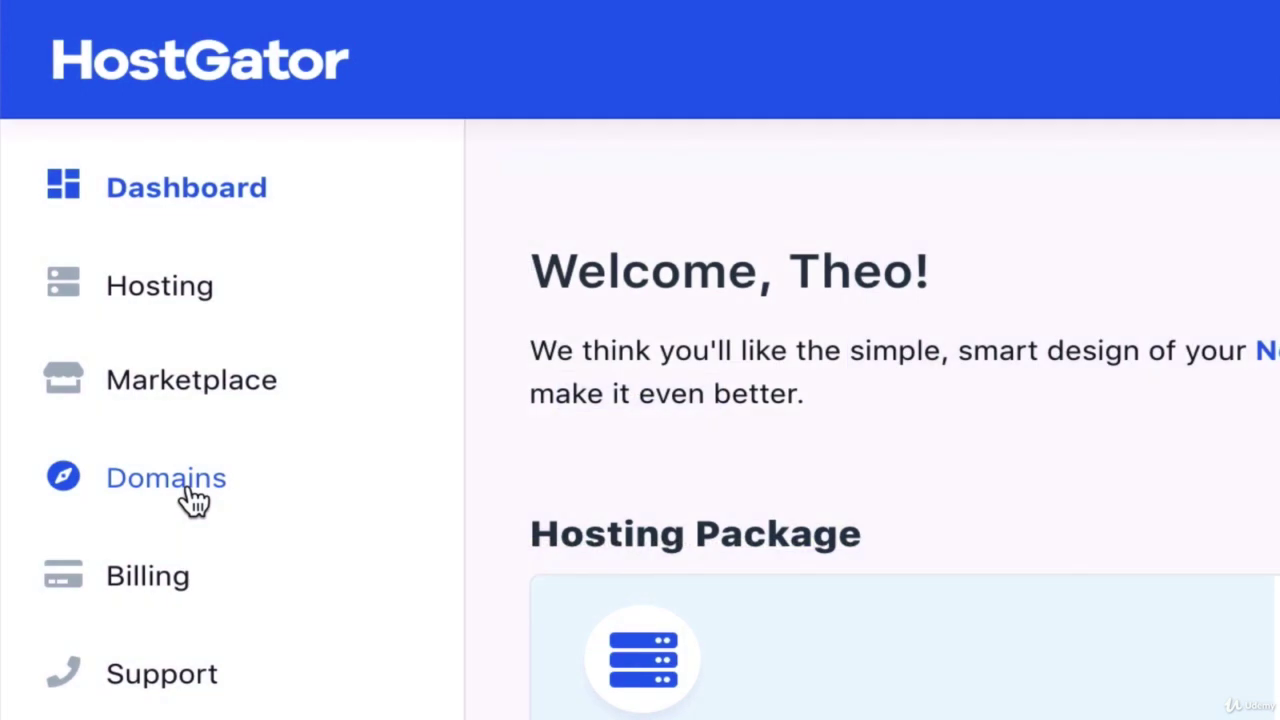
- Open the domain's name server settings under Domains to verify HostGator name servers
left_click(166, 478)
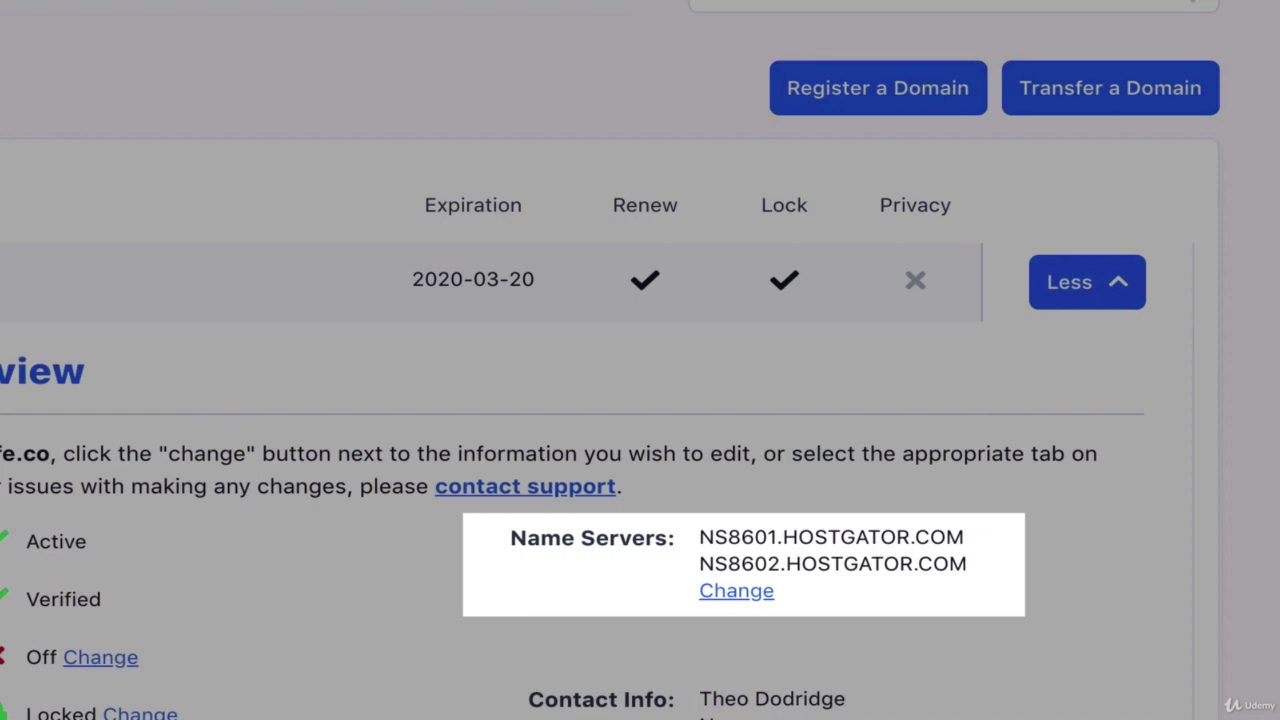
left_click(272, 343)
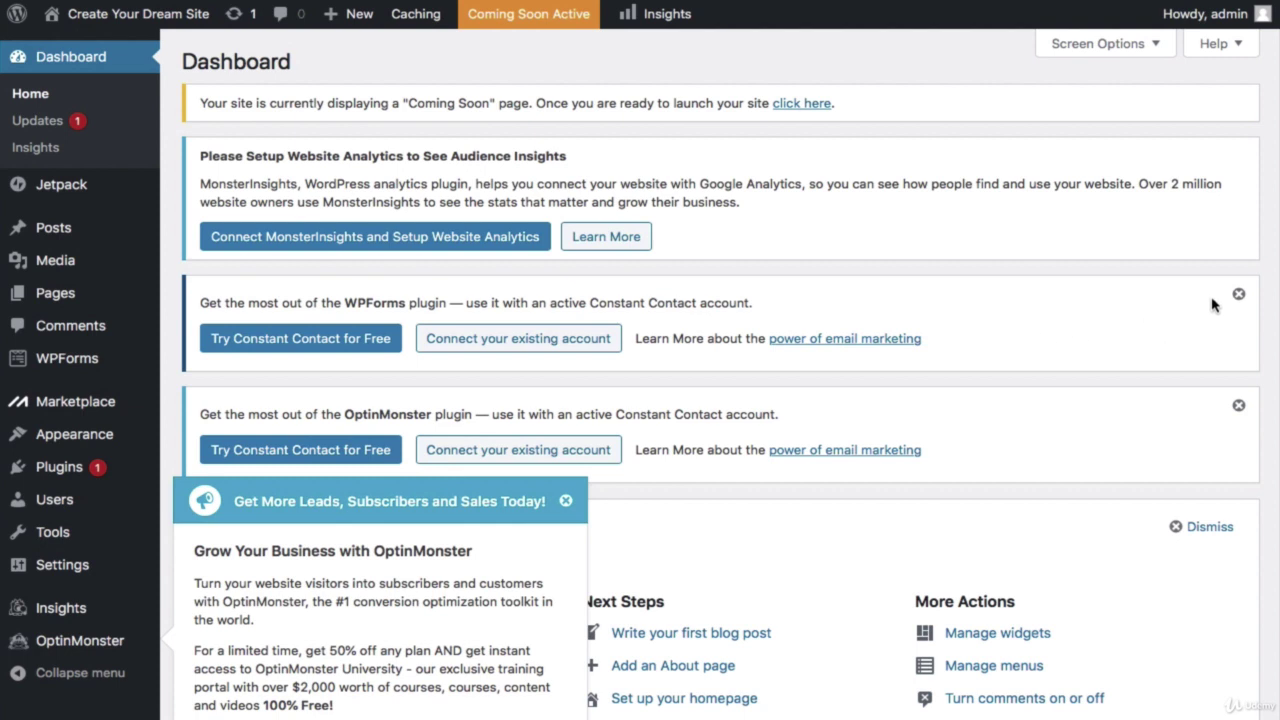
- Dismiss the WPForms, OptinMonster and Jetpack setup notices and the Welcome to WordPress panel
left_click(1238, 294)
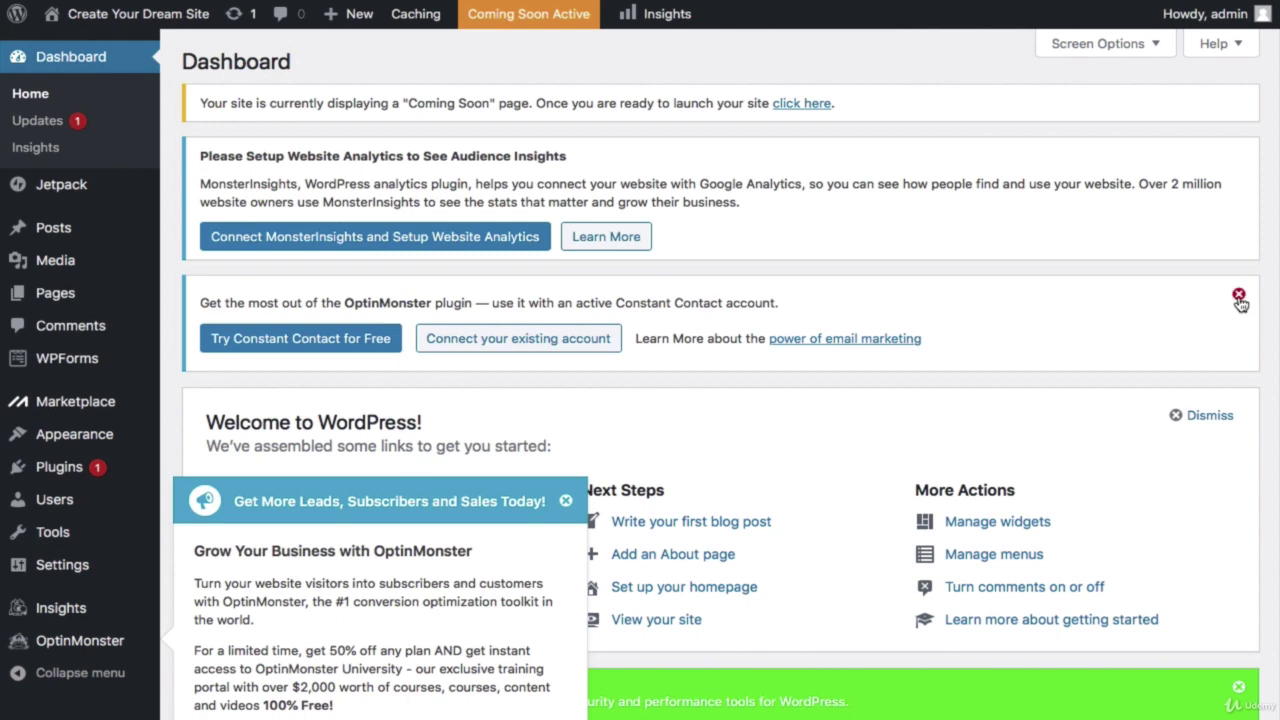
left_click(1238, 296)
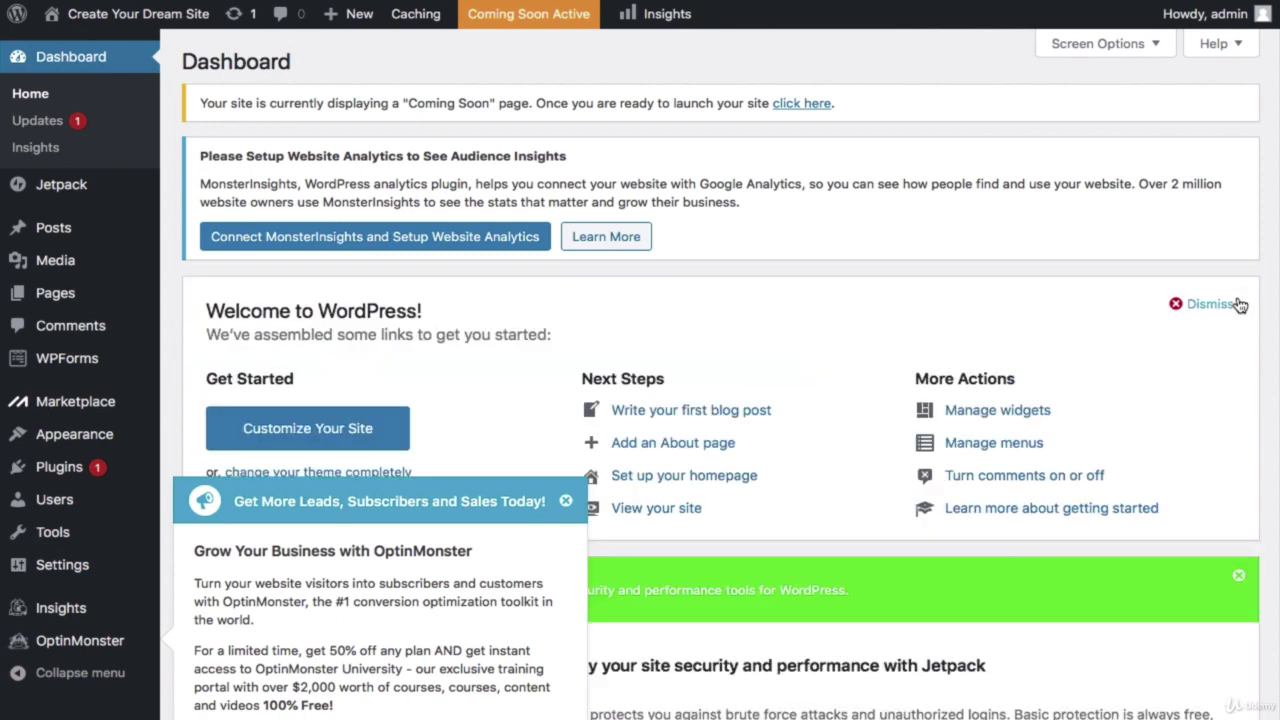
left_click(1238, 582)
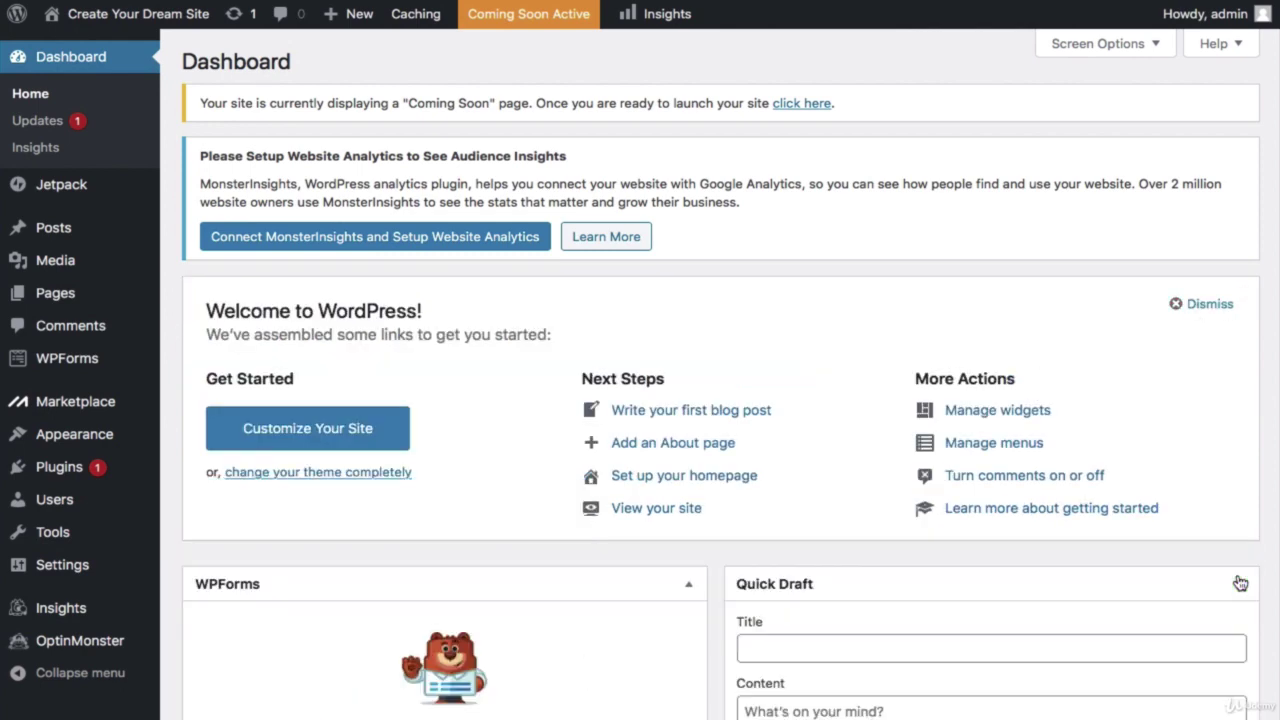
left_click(1177, 307)
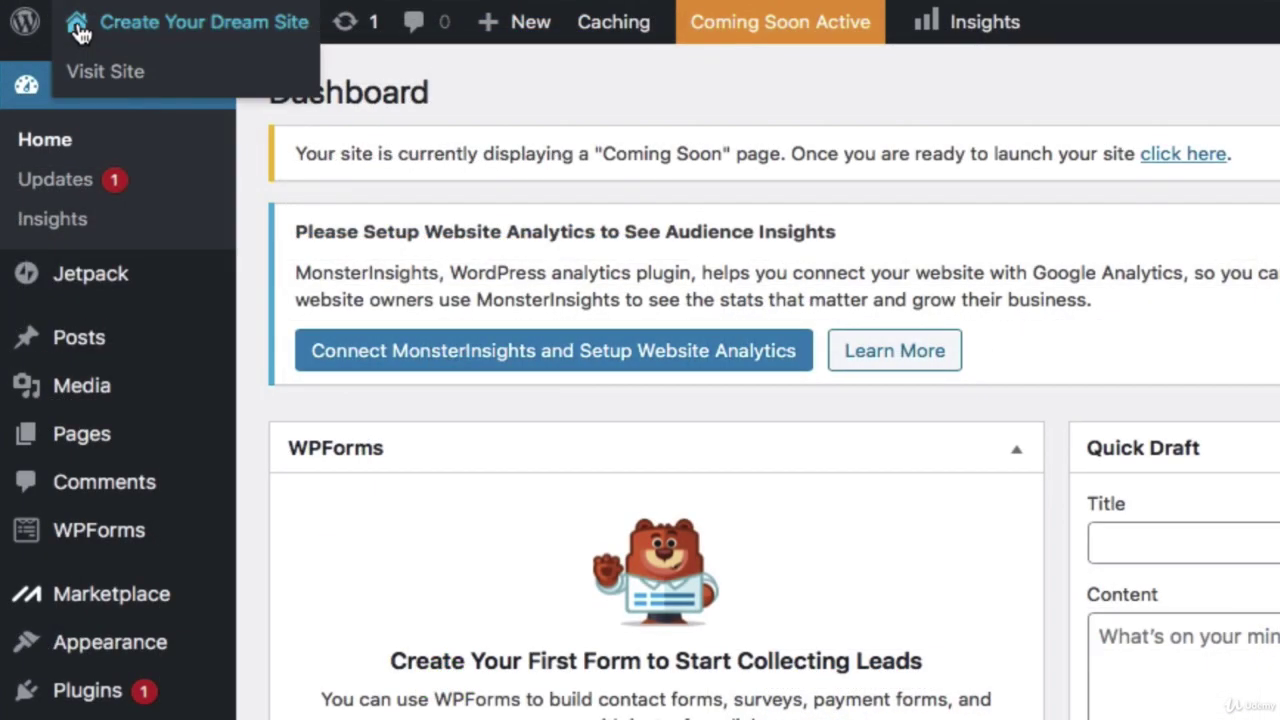
- Visit the live site and scroll through the front page showing the Hello world! post
left_click(79, 32)
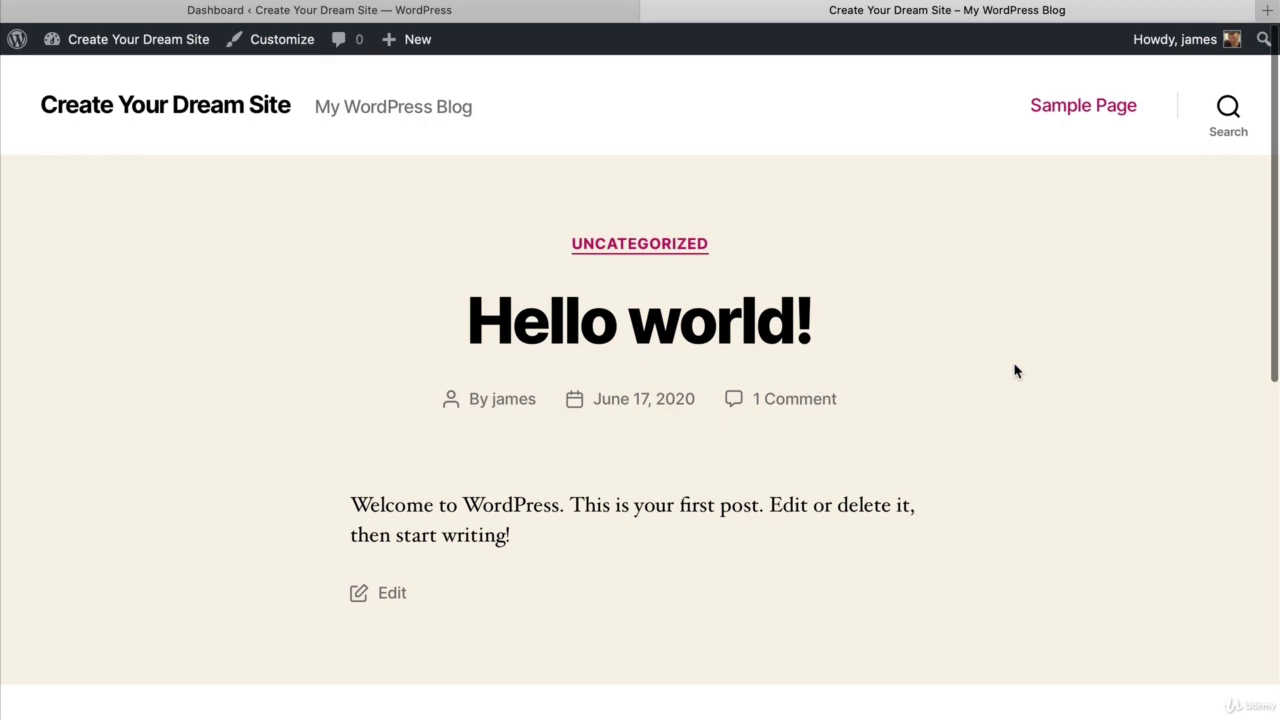
scroll(1015, 376, "down", 10)
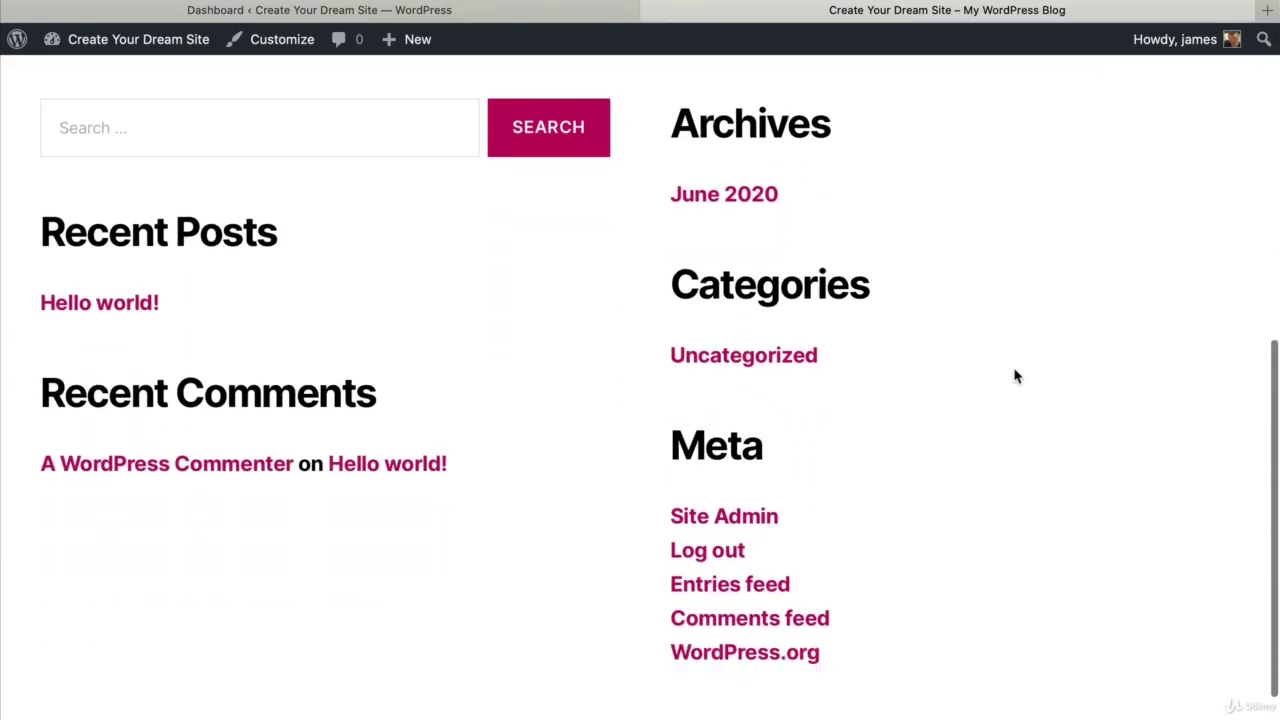
scroll(1015, 376, "up", 10)
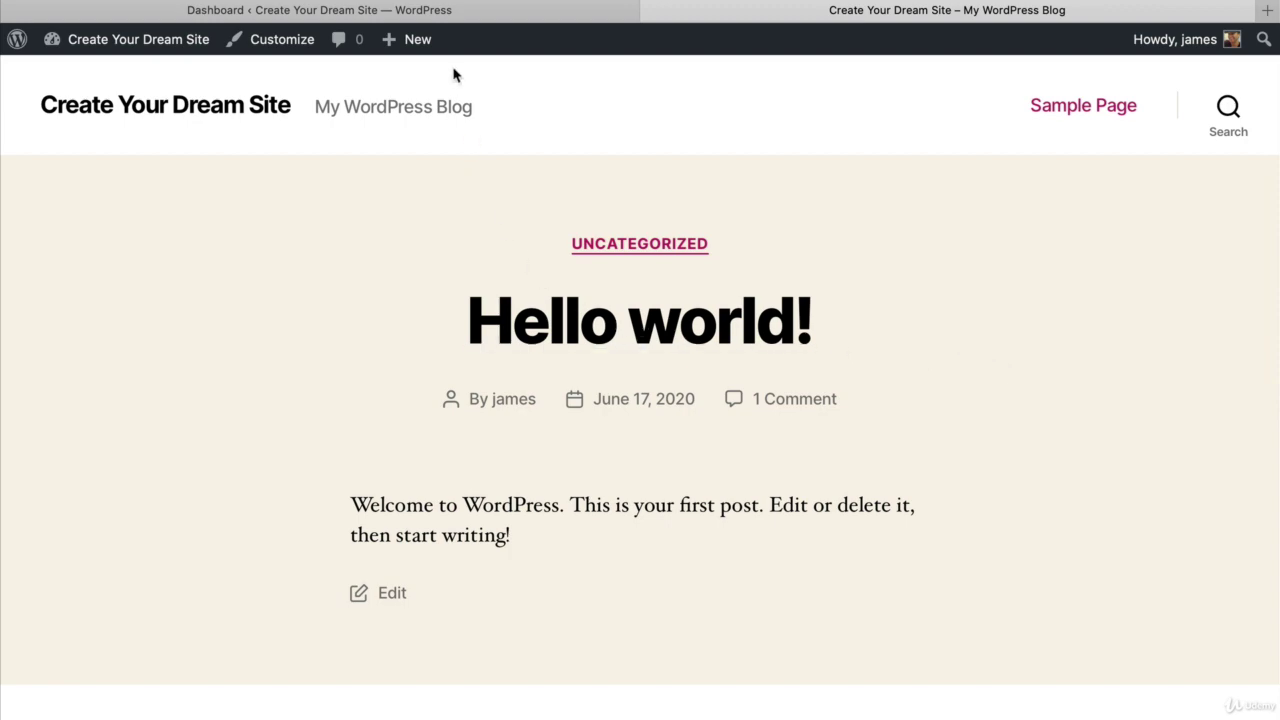
- Back on the dashboard, launch the site out of Coming Soon mode
left_click(358, 12)
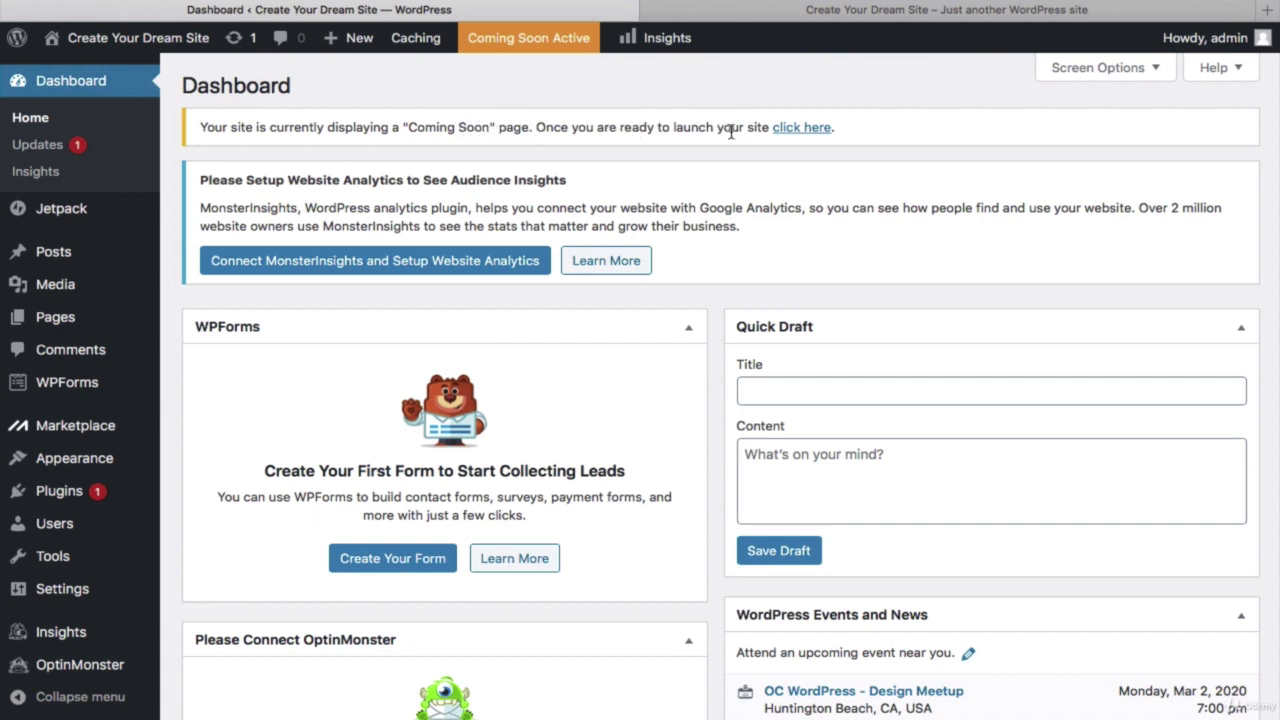
left_click(795, 135)
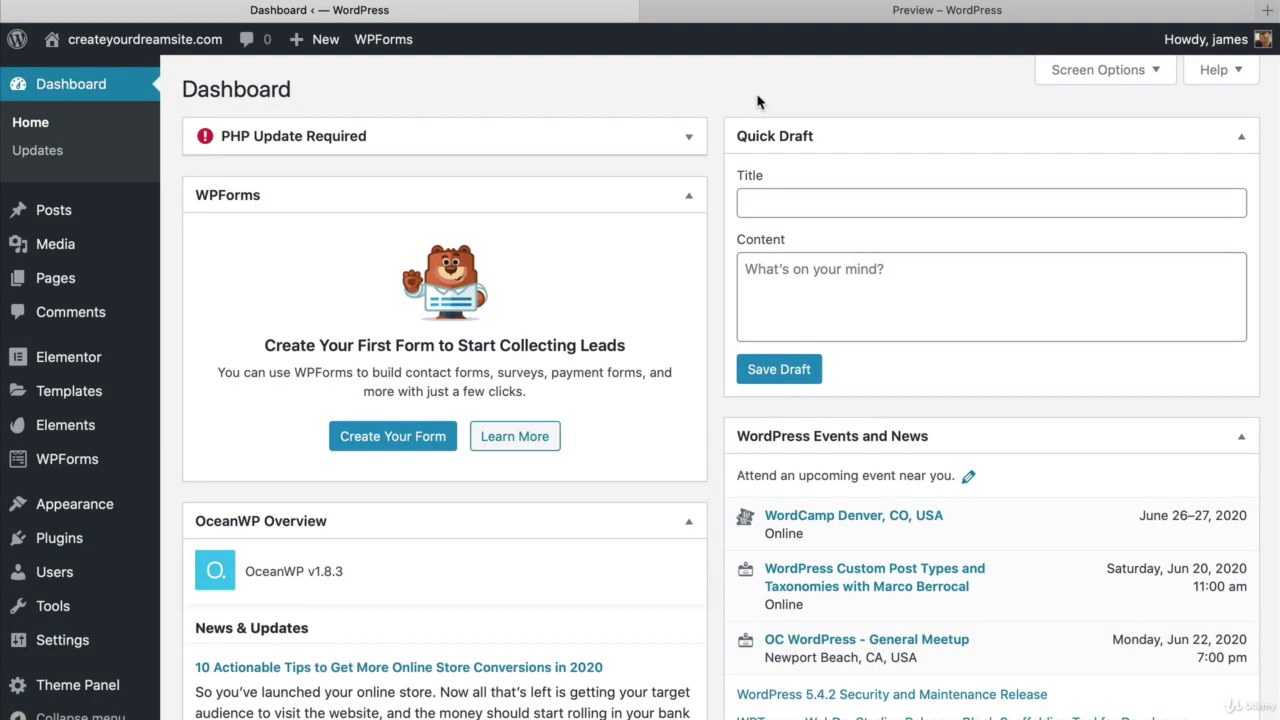
- Set the permalink structure to Post name and save the change
mouse_move(42, 640)
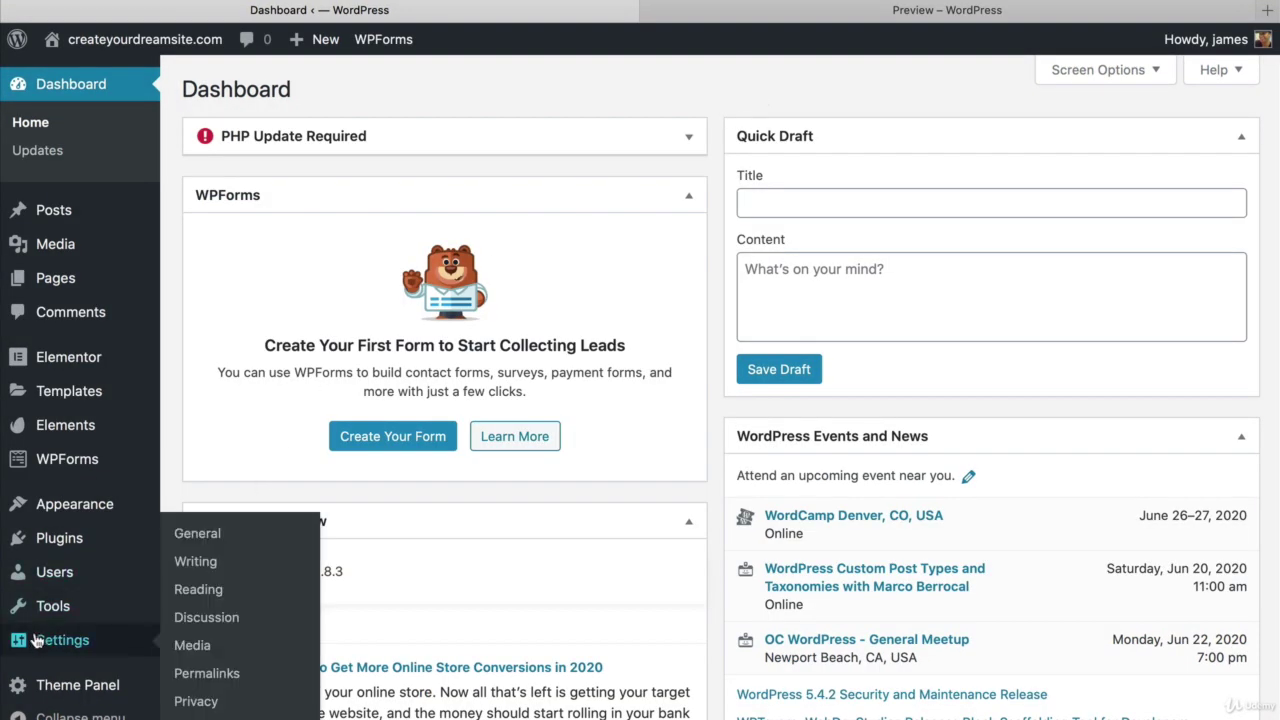
left_click(207, 674)
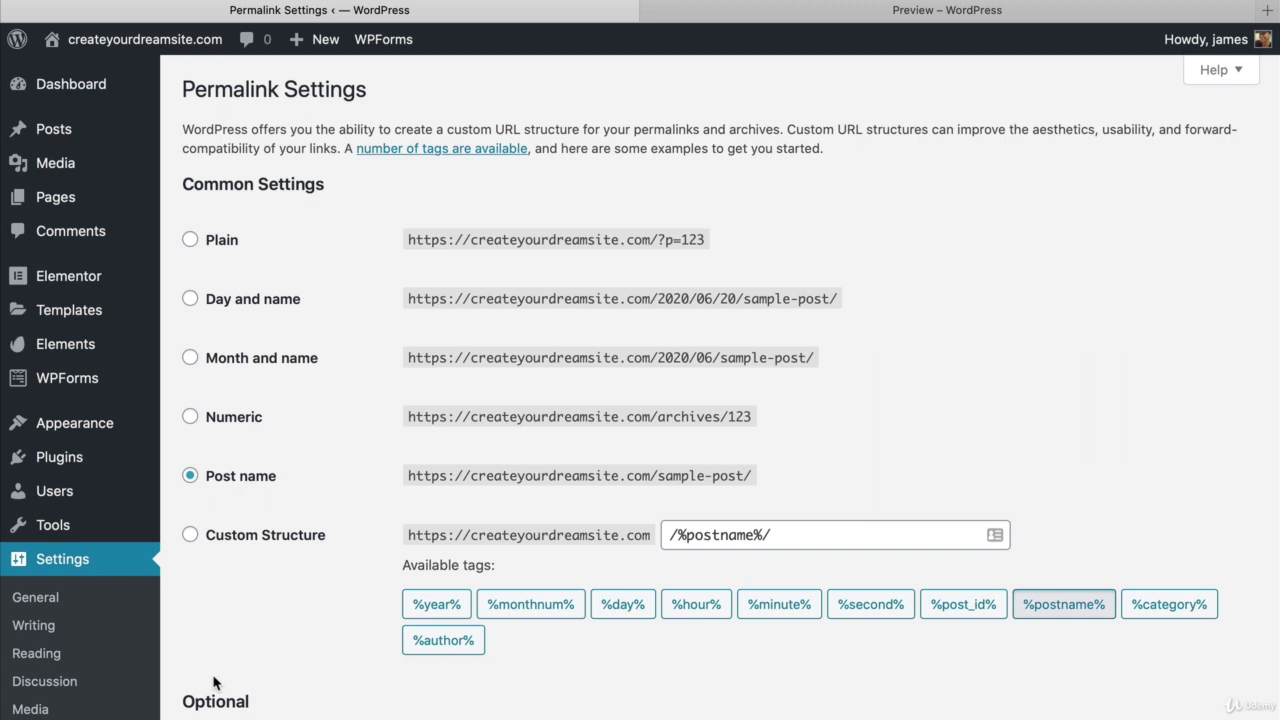
scroll(213, 683, "down", 1)
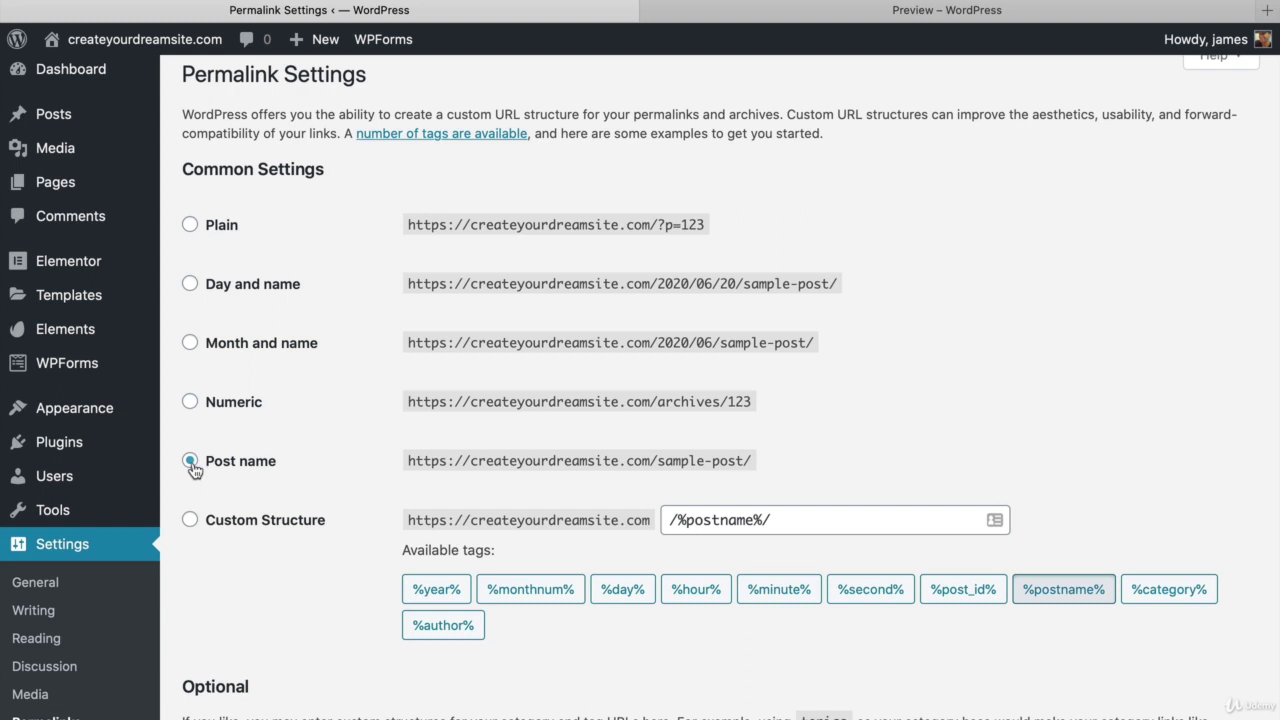
scroll(232, 626, "up", 1)
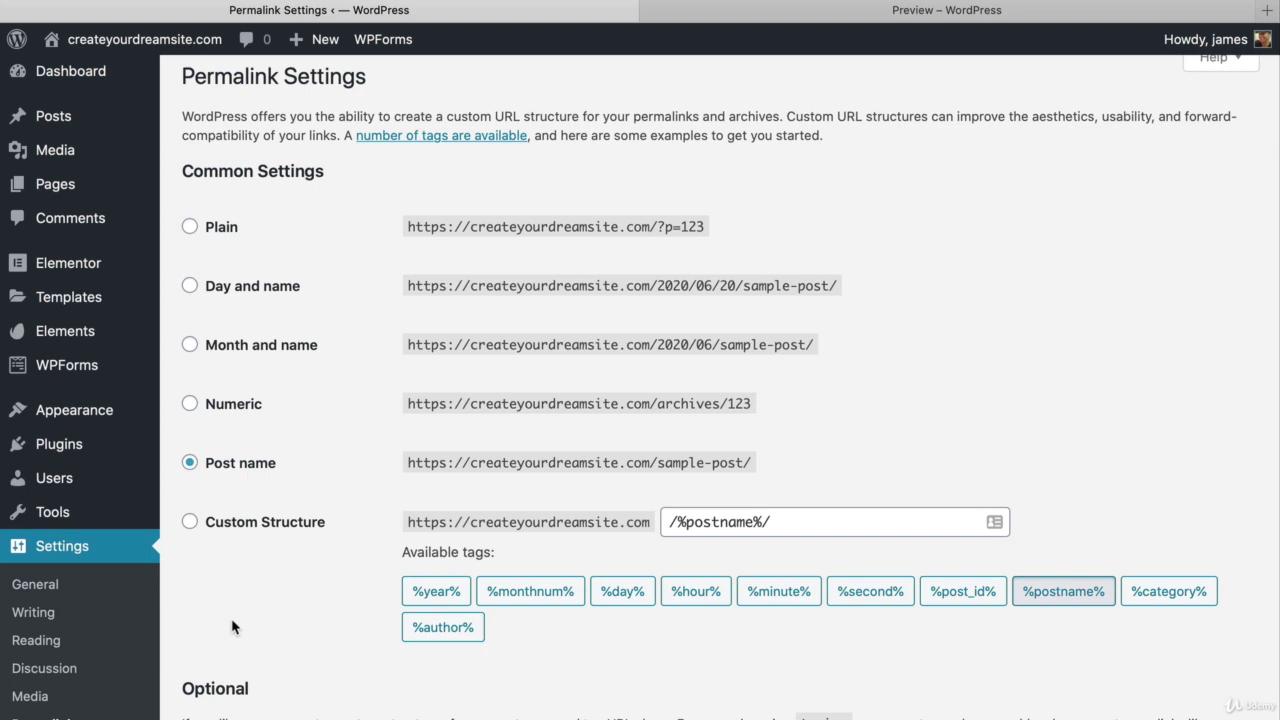
scroll(232, 626, "down", 5)
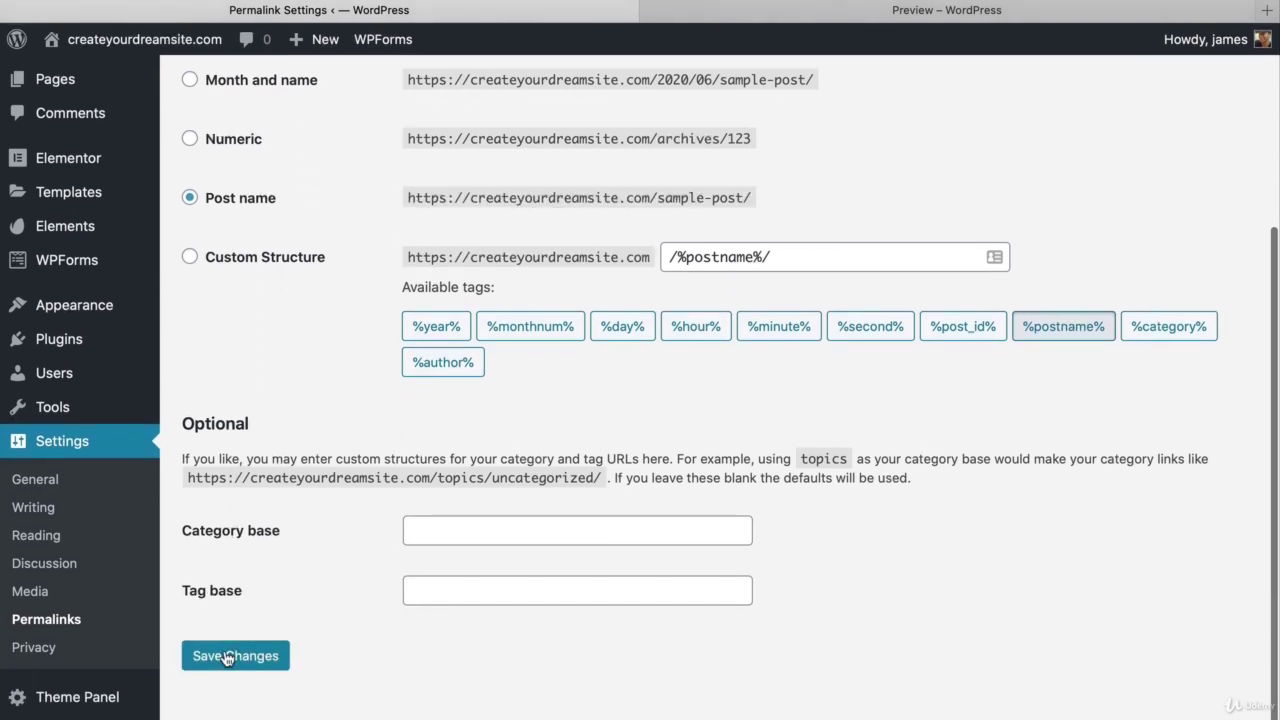
left_click(234, 656)
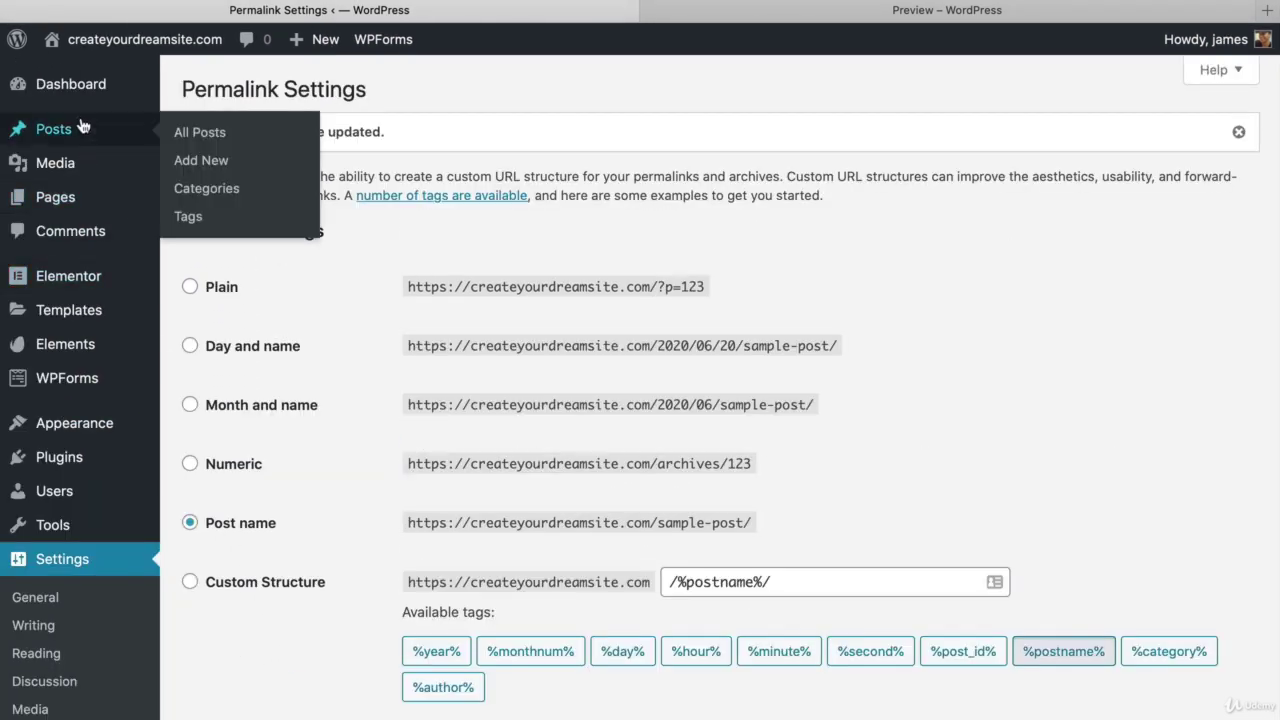